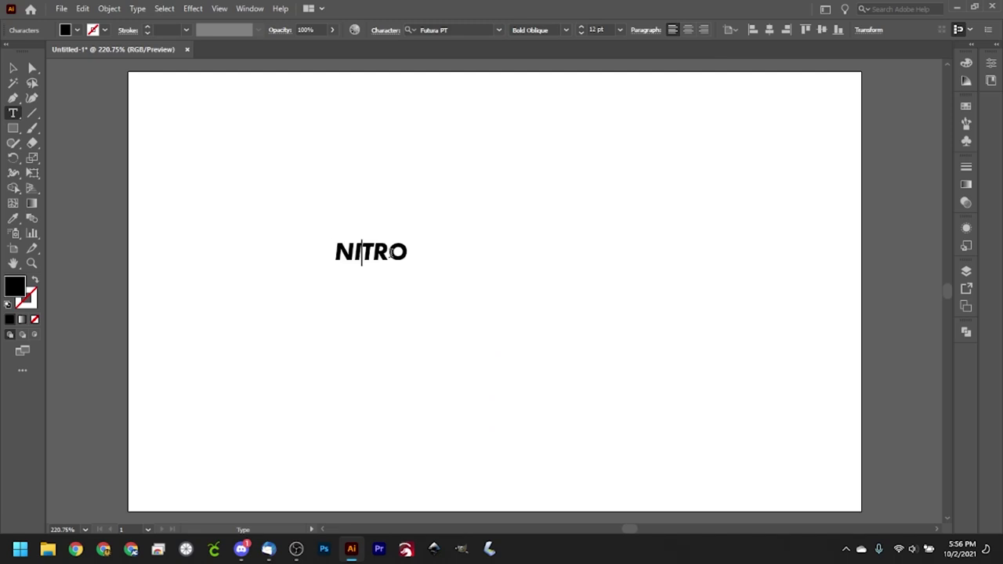
- Shear the NITRO text by 14° along the horizontal axis
{"action": "left_click", "coordinate": [12, 69]}
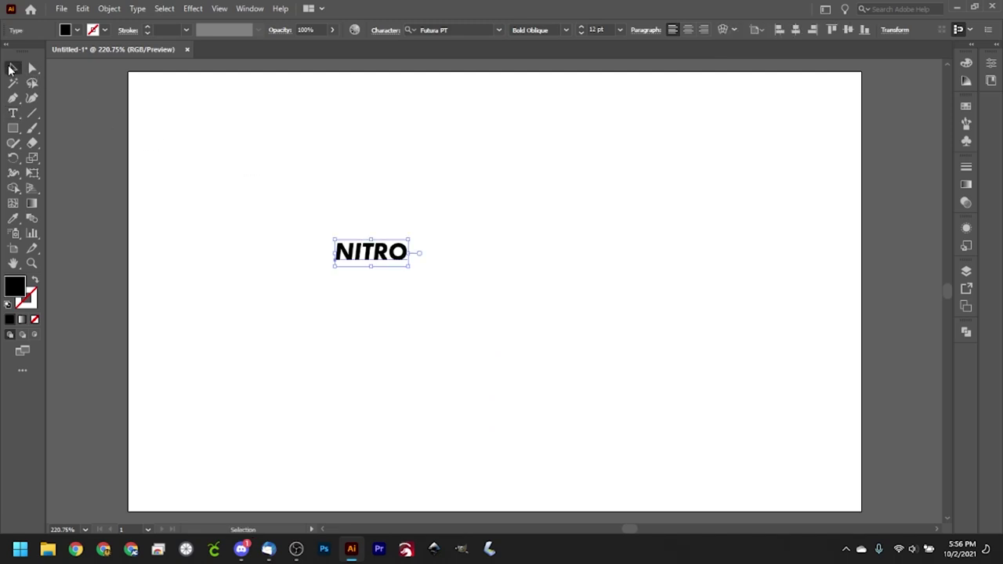
{"action": "left_click", "coordinate": [109, 9]}
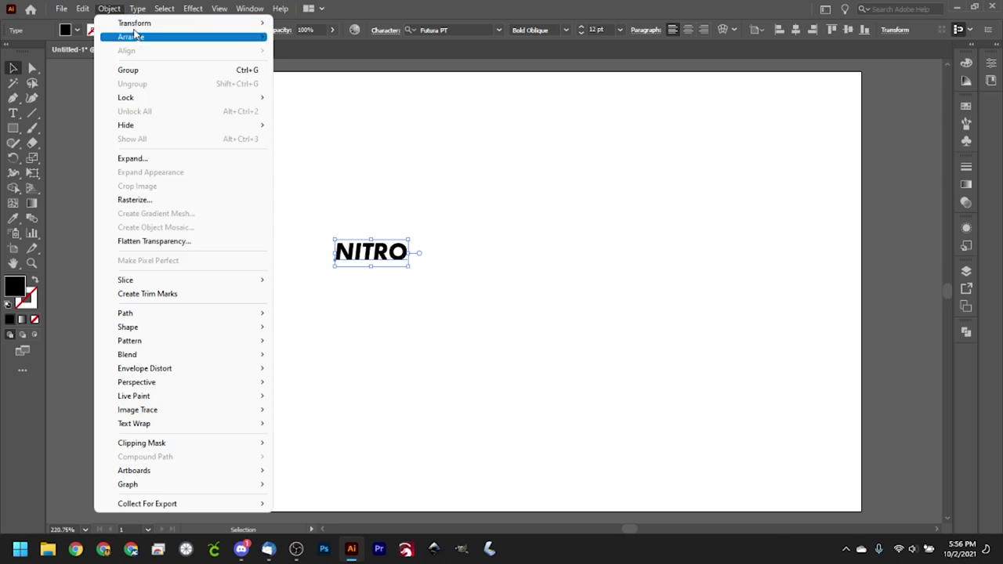
{"action": "mouse_move", "coordinate": [137, 26]}
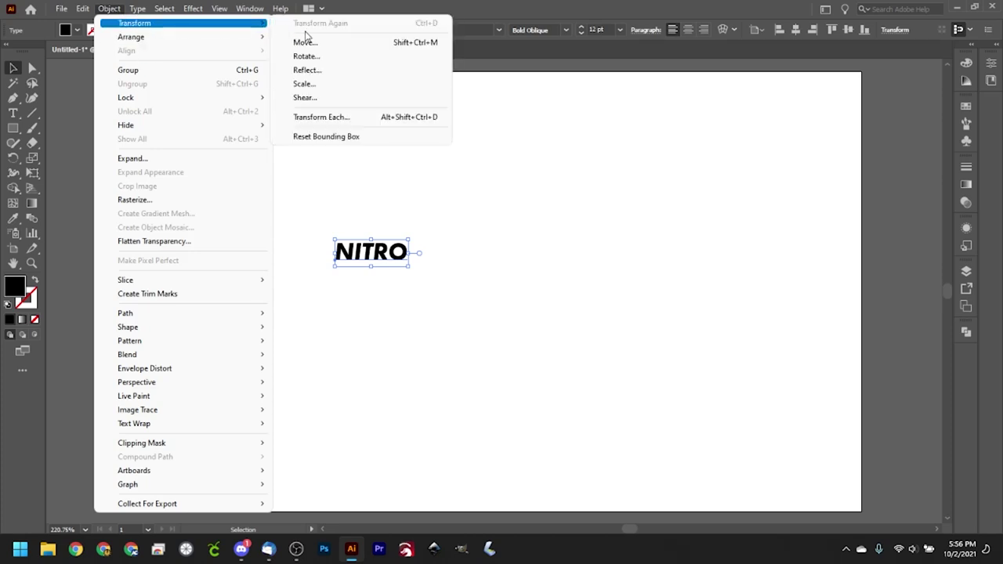
{"action": "left_click", "coordinate": [304, 98]}
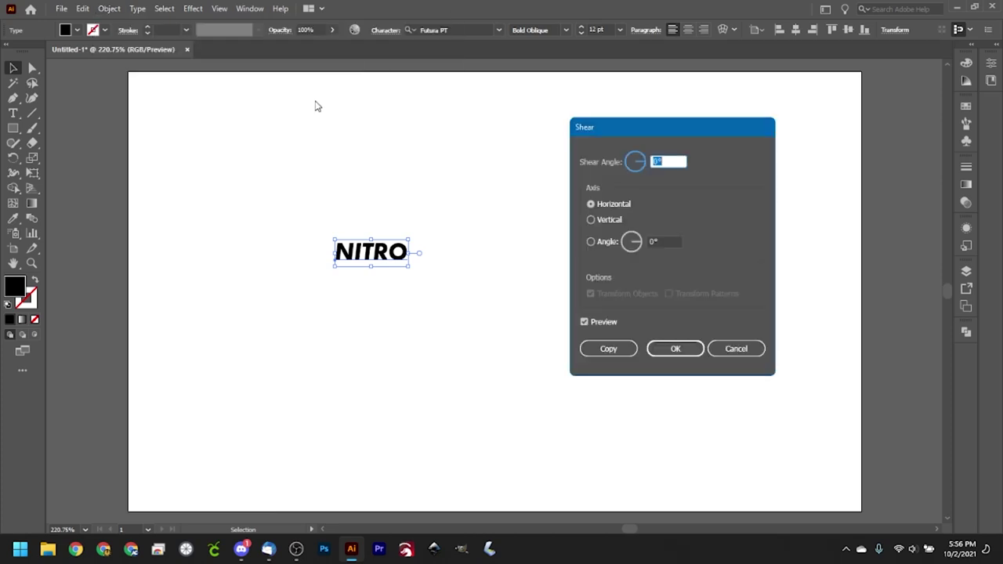
{"action": "left_click", "coordinate": [644, 160]}
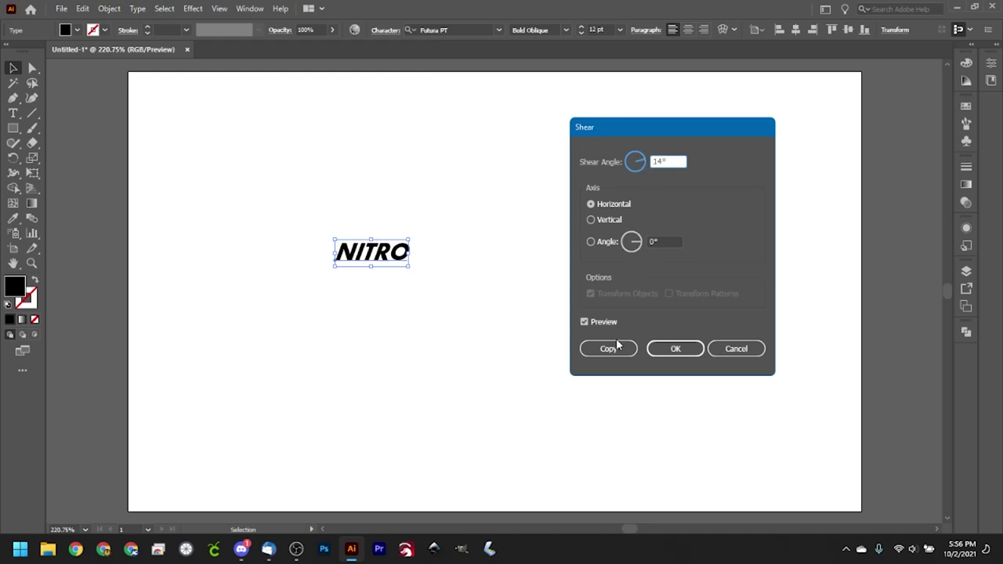
{"action": "left_click", "coordinate": [680, 353]}
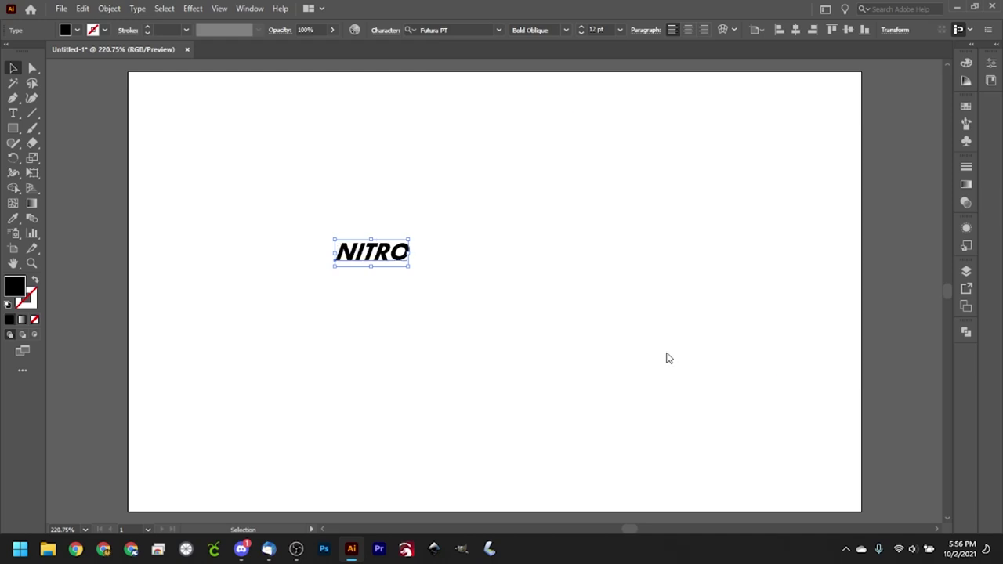
- Expand the sheared NITRO text into outlined shapes and deselect it
{"action": "left_click", "coordinate": [108, 8]}
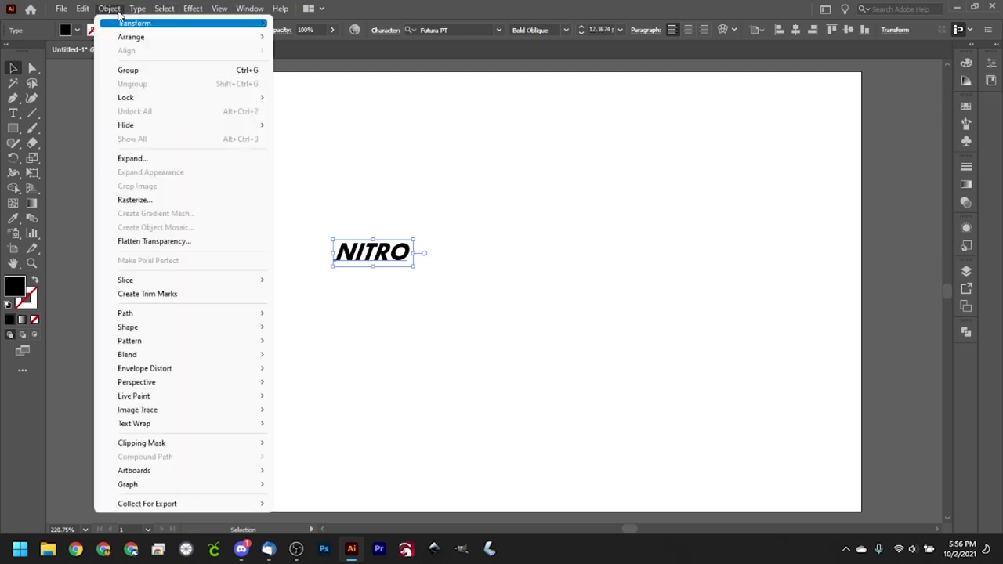
{"action": "left_click", "coordinate": [133, 159]}
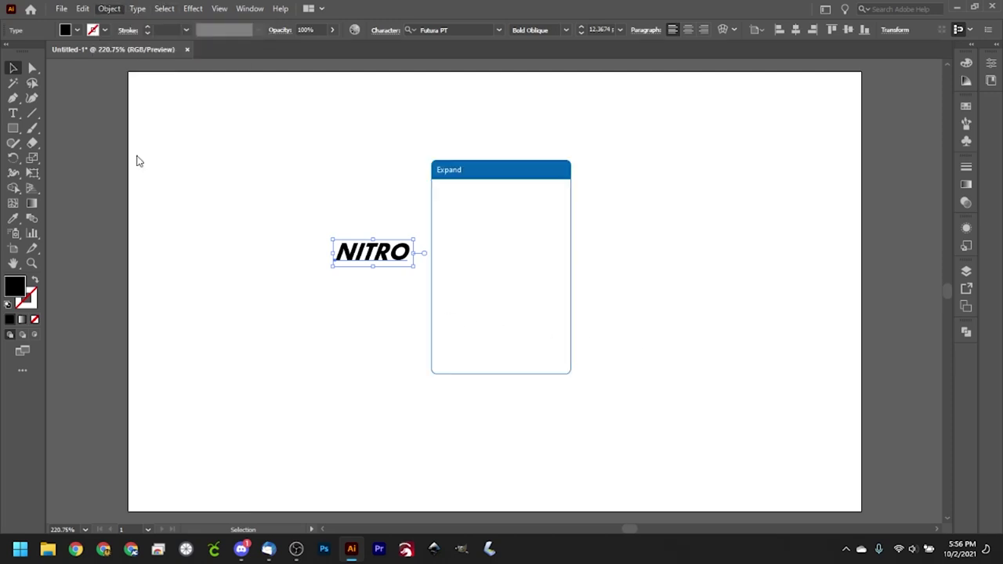
{"action": "left_click", "coordinate": [463, 352]}
{"action": "left_click", "coordinate": [320, 240]}
{"action": "left_click", "coordinate": [373, 252]}
{"action": "key", "text": "a"}
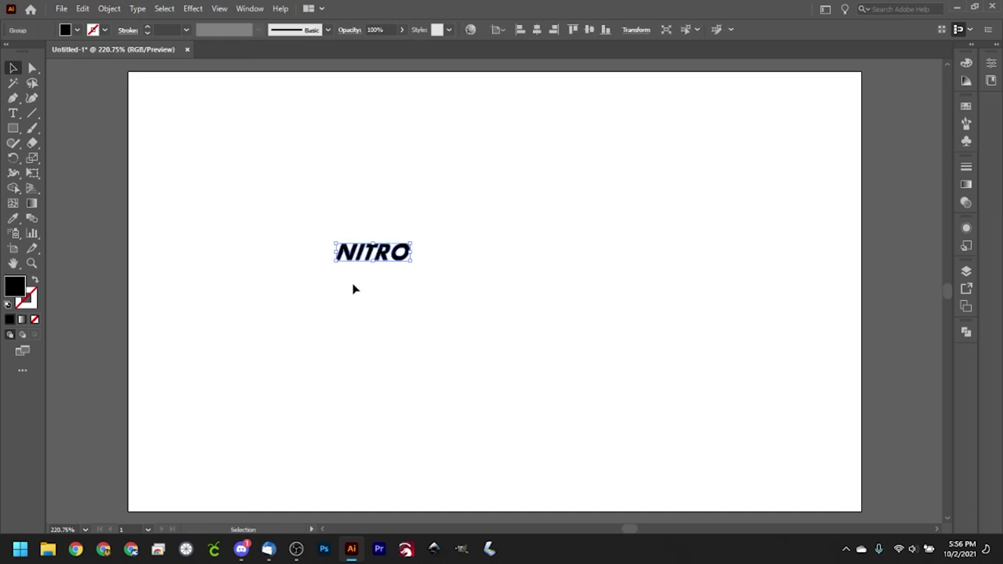
{"action": "left_click", "coordinate": [354, 289]}
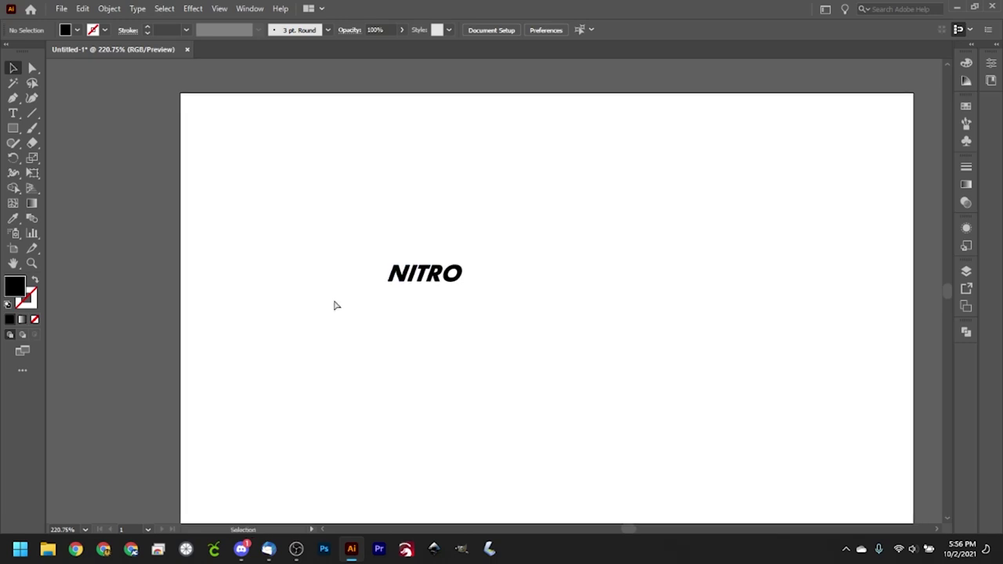
- Ungroup the expanded NITRO lettering into separate letter shapes
{"action": "key", "text": "ctrl+plus"}
{"action": "key", "text": "ctrl+plus"}
{"action": "left_click_drag", "start_coordinate": [315, 382], "coordinate": [516, 425]}
{"action": "left_click_drag", "start_coordinate": [371, 386], "coordinate": [478, 421]}
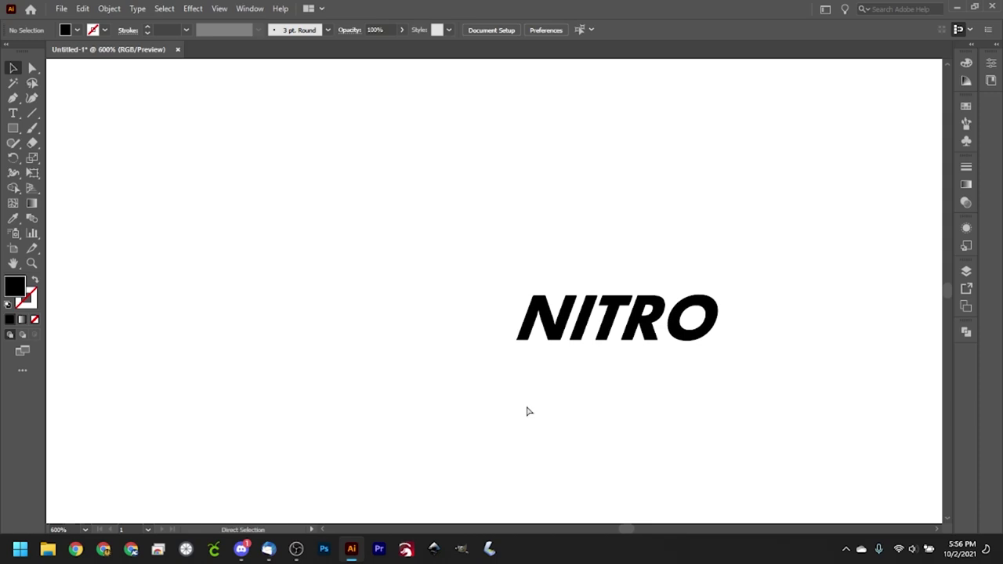
{"action": "key", "text": "ctrl+plus"}
{"action": "key", "text": "ctrl+plus"}
{"action": "key", "text": "ctrl+plus"}
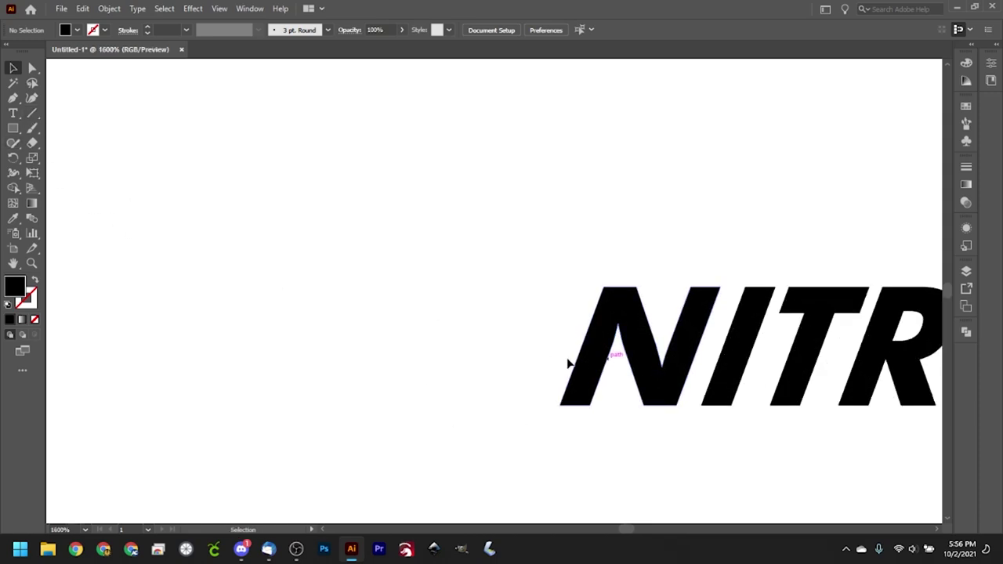
{"action": "left_click", "coordinate": [749, 350]}
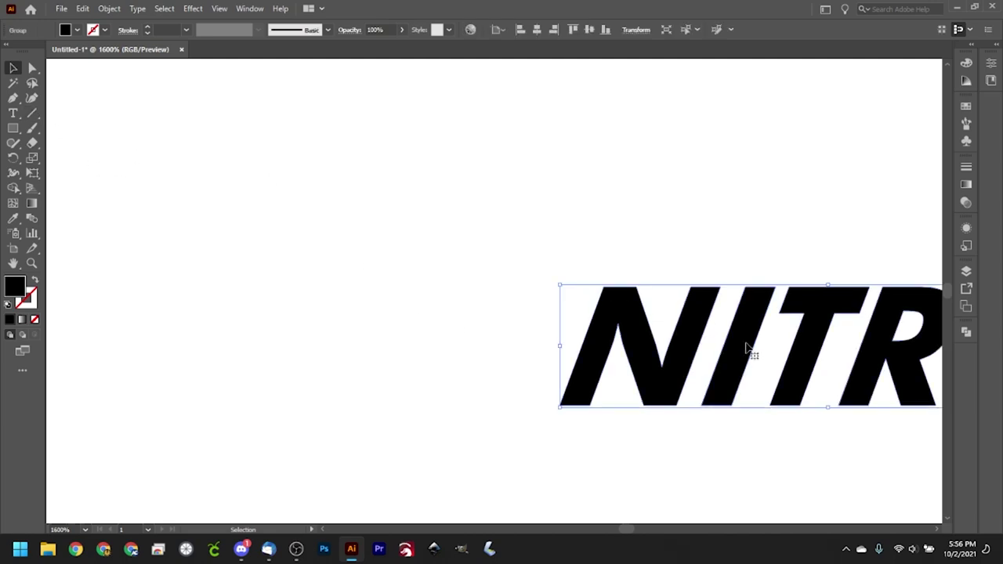
{"action": "right_click", "coordinate": [748, 349]}
{"action": "left_click", "coordinate": [784, 226]}
- Place a copy of the letter I before the N and rotate it until it lies nearly horizontal
{"action": "left_click", "coordinate": [743, 343]}
{"action": "left_click_drag", "start_coordinate": [717, 345], "coordinate": [482, 345]}
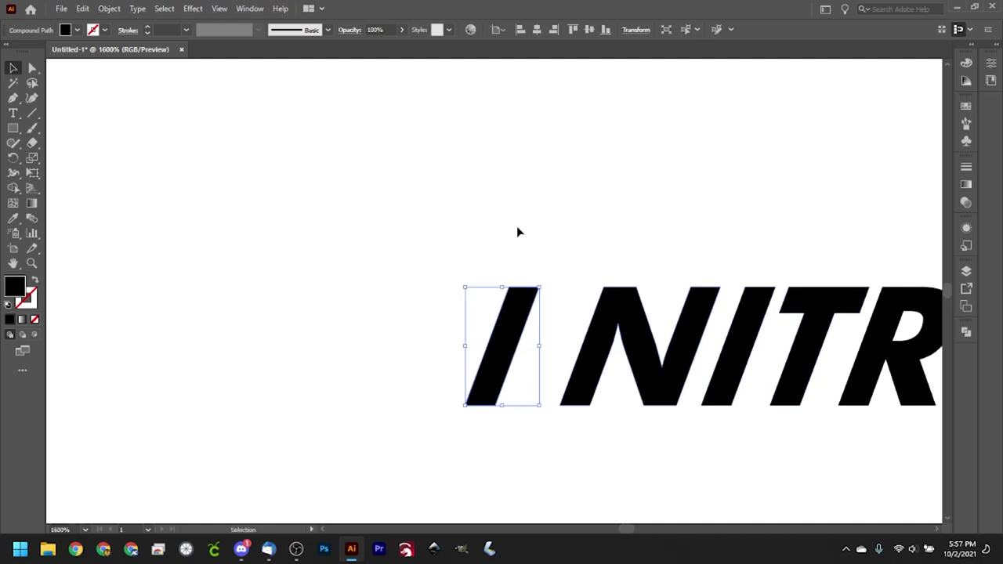
{"action": "left_click_drag", "start_coordinate": [545, 283], "coordinate": [349, 312]}
{"action": "left_click_drag", "start_coordinate": [493, 347], "coordinate": [366, 276]}
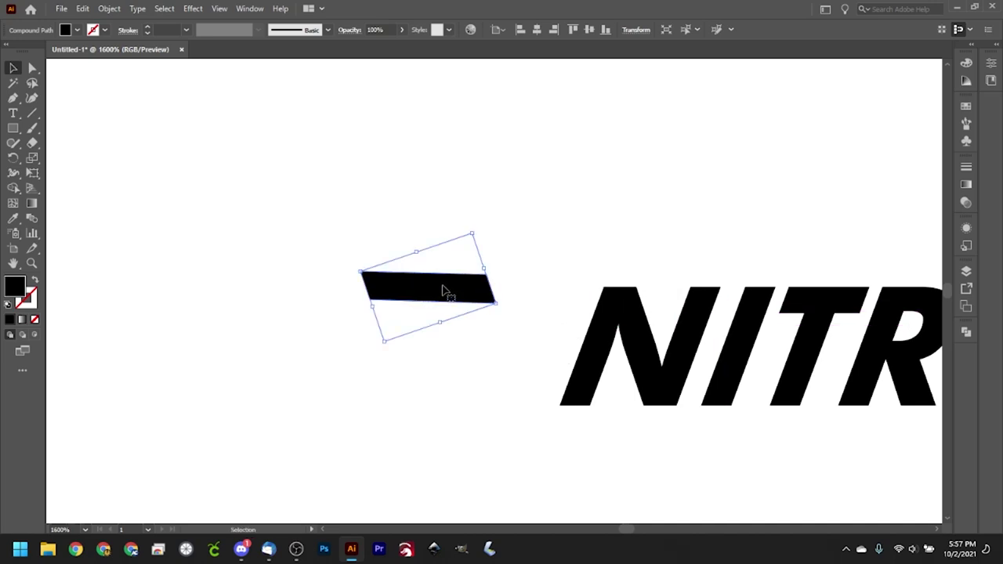
- Draw a black rectangle matching the rotated I's size, move it beside the N, and delete the rotated I
{"action": "left_click", "coordinate": [13, 128]}
{"action": "left_click_drag", "start_coordinate": [352, 272], "coordinate": [500, 304]}
{"action": "key", "text": "v"}
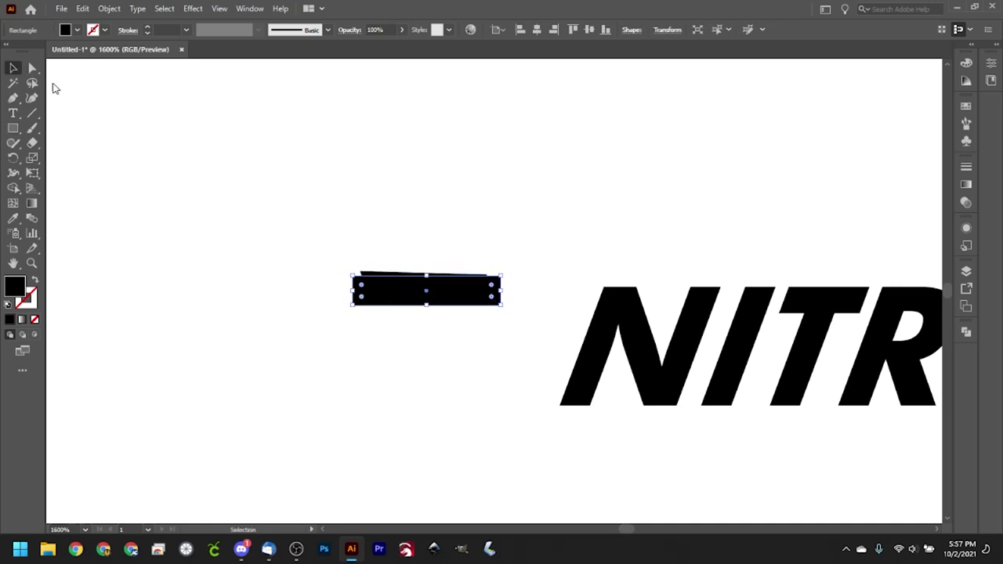
{"action": "left_click_drag", "start_coordinate": [388, 300], "coordinate": [499, 309]}
{"action": "left_click", "coordinate": [410, 287]}
{"action": "key", "text": "Delete"}
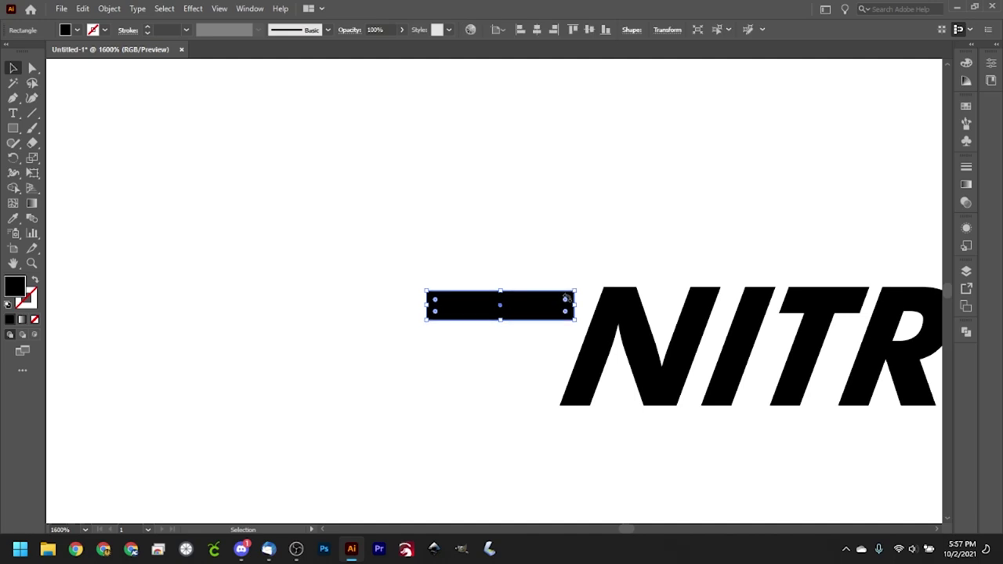
- Scale up the black bar and the NITRO letters together to several times their size
{"action": "key", "text": "a"}
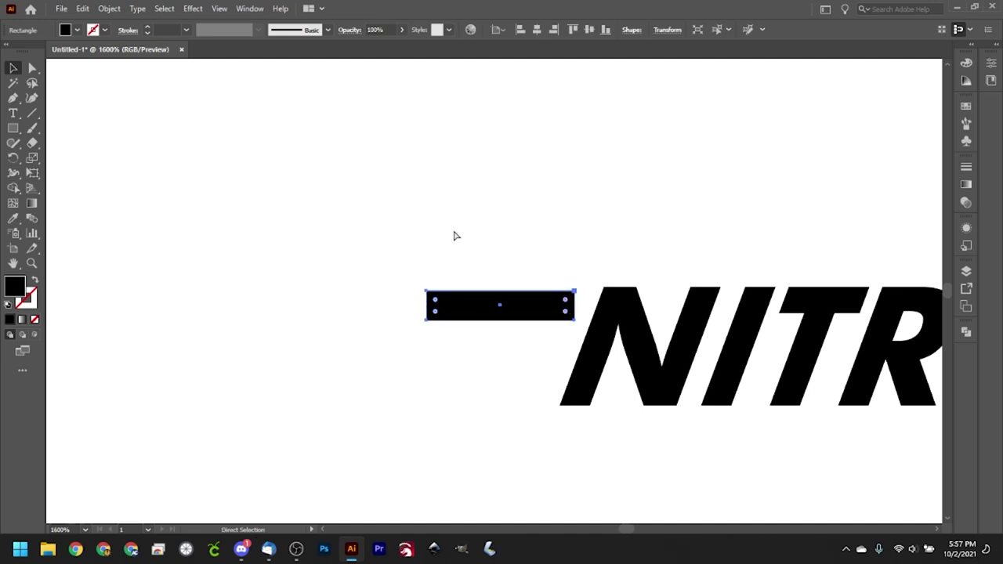
{"action": "key", "text": "ctrl+1"}
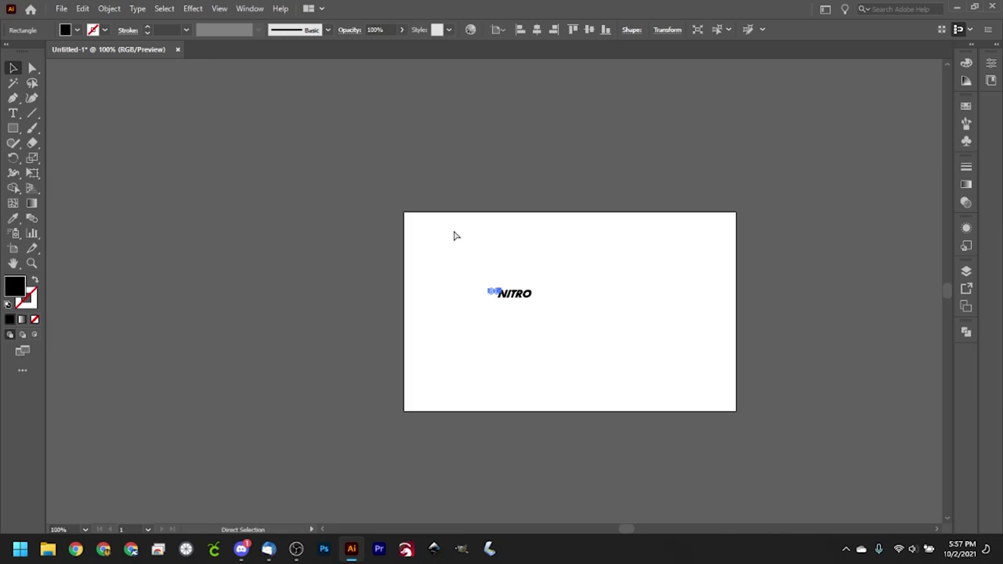
{"action": "left_click_drag", "start_coordinate": [461, 253], "coordinate": [728, 369]}
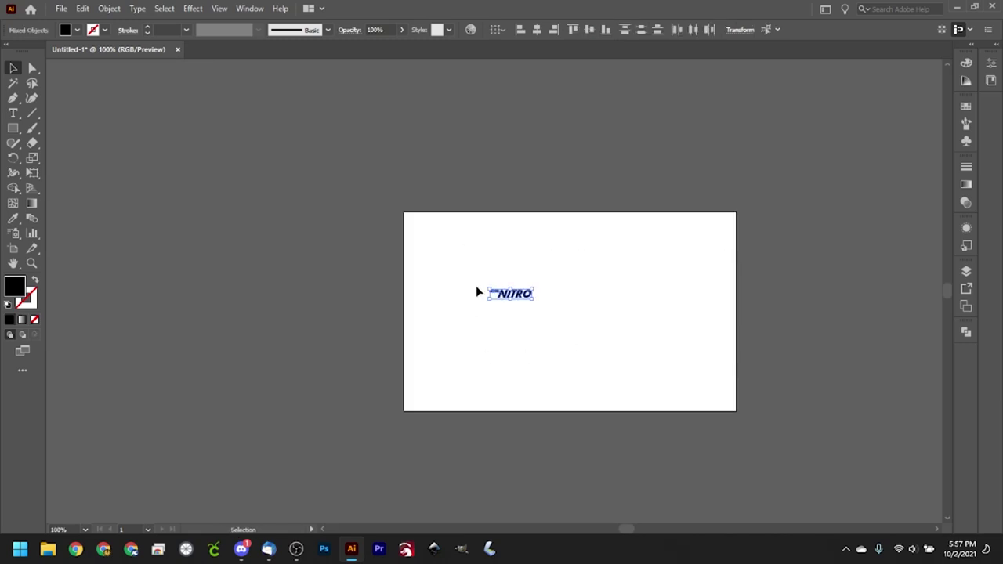
{"action": "left_click_drag", "start_coordinate": [487, 299], "coordinate": [103, 417]}
{"action": "left_click", "coordinate": [153, 400]}
- Stack three copies of the black bar before the N, two flush with its top and bottom and one between them
{"action": "left_click_drag", "start_coordinate": [107, 258], "coordinate": [314, 352]}
{"action": "left_click_drag", "start_coordinate": [391, 230], "coordinate": [410, 314]}
{"action": "left_click", "coordinate": [438, 394]}
{"action": "left_click", "coordinate": [491, 437]}
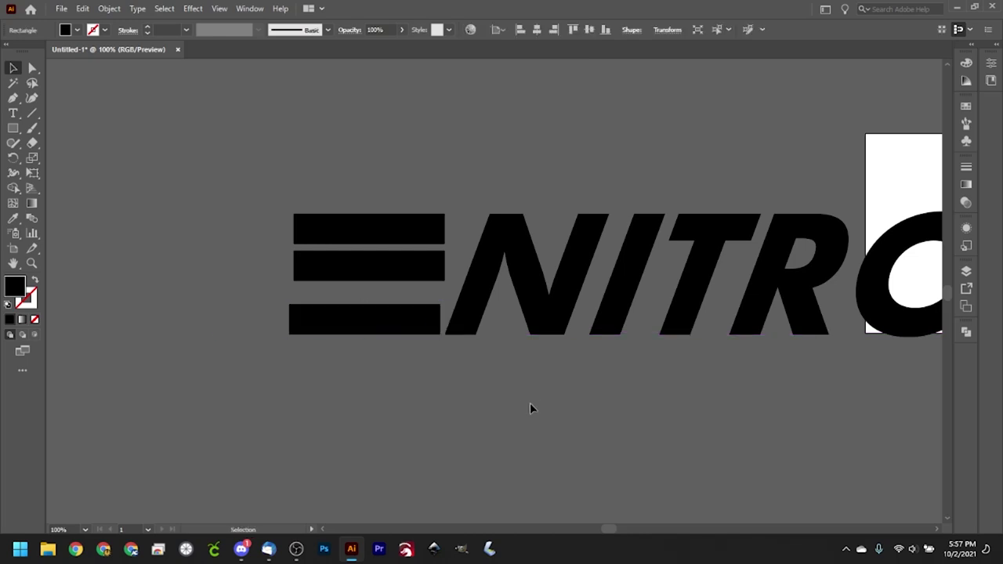
{"action": "left_click_drag", "start_coordinate": [381, 273], "coordinate": [381, 287]}
{"action": "double_click", "coordinate": [385, 284]}
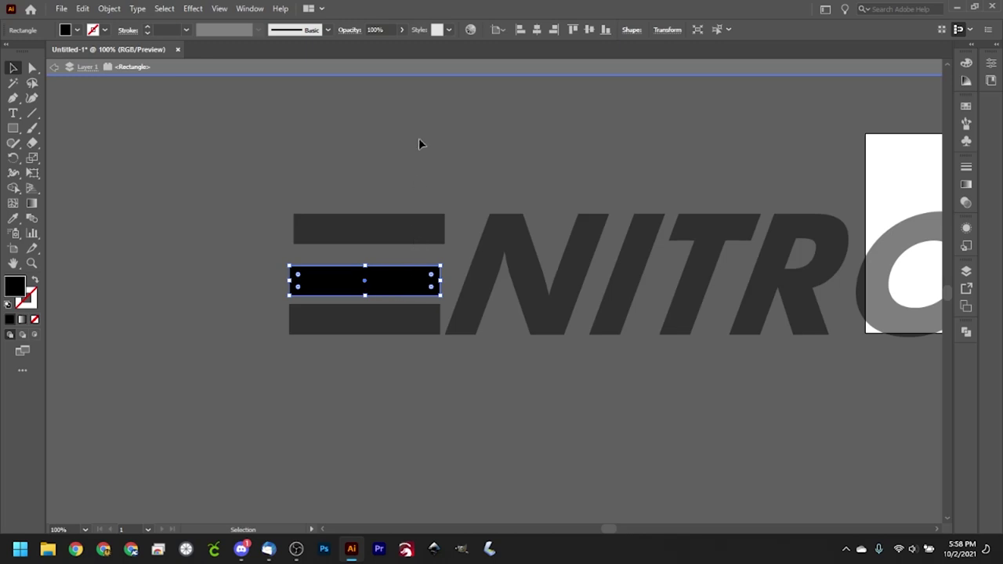
{"action": "double_click", "coordinate": [411, 201]}
{"action": "left_click_drag", "start_coordinate": [360, 231], "coordinate": [360, 233]}
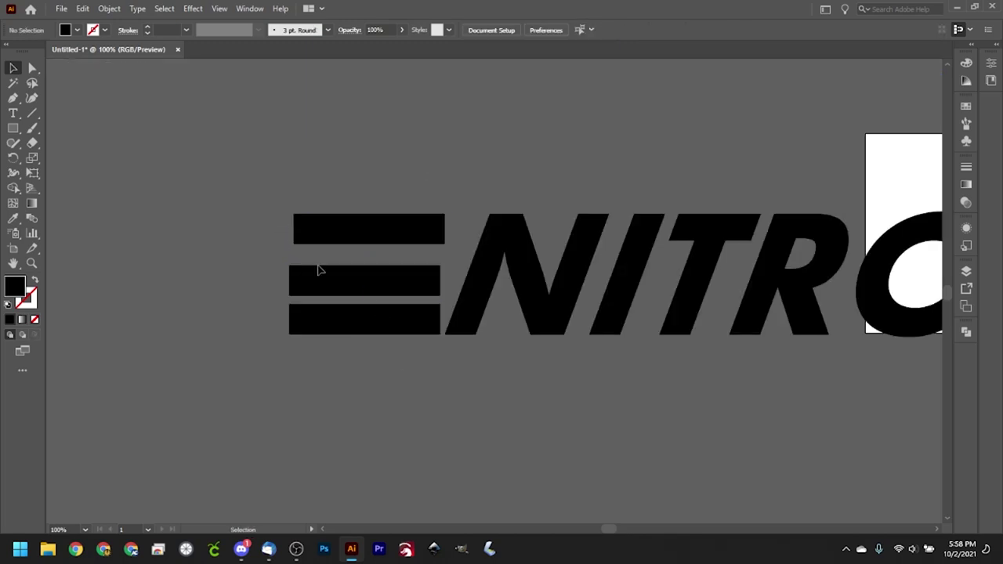
- Align the three bars on their horizontal centers
{"action": "left_click_drag", "start_coordinate": [283, 224], "coordinate": [396, 353]}
{"action": "left_click", "coordinate": [537, 30]}
{"action": "left_click", "coordinate": [461, 129]}
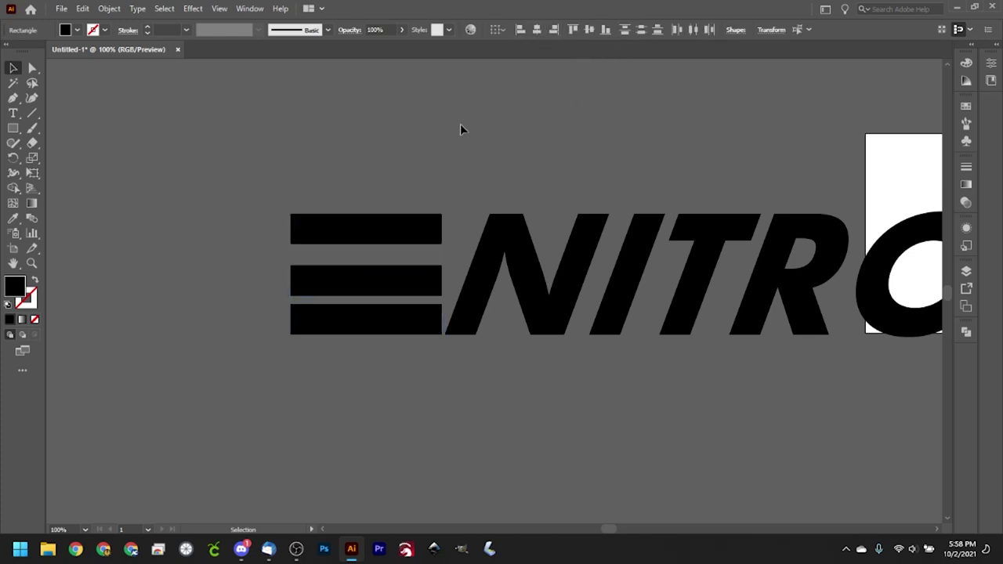
- Group the upper and lower bars and center the middle bar vertically against that group
{"action": "left_click", "coordinate": [385, 233]}
{"action": "left_click", "coordinate": [416, 317], "text": "shift"}
{"action": "key", "text": "ctrl+g"}
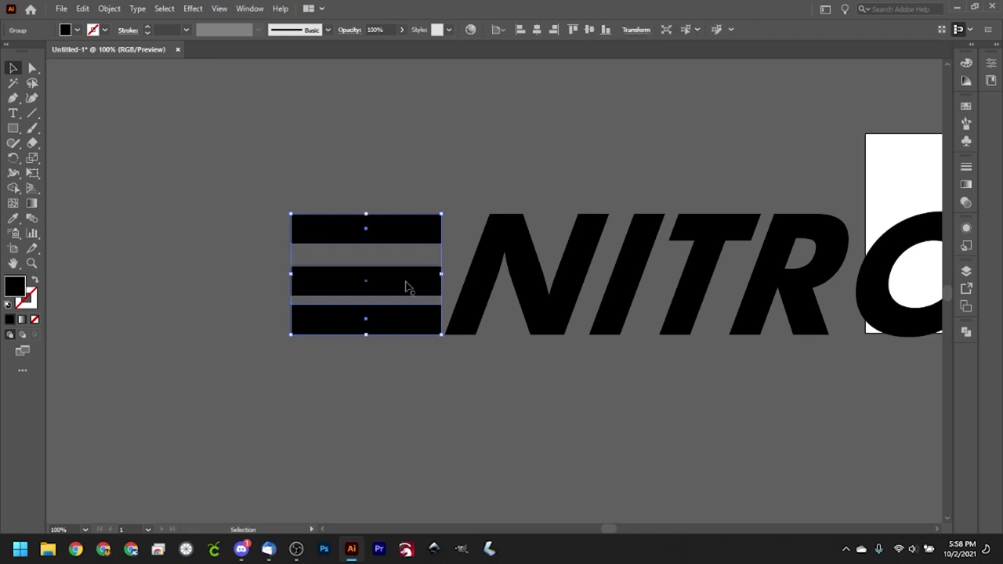
{"action": "left_click", "coordinate": [406, 287], "text": "shift"}
{"action": "left_click", "coordinate": [416, 237]}
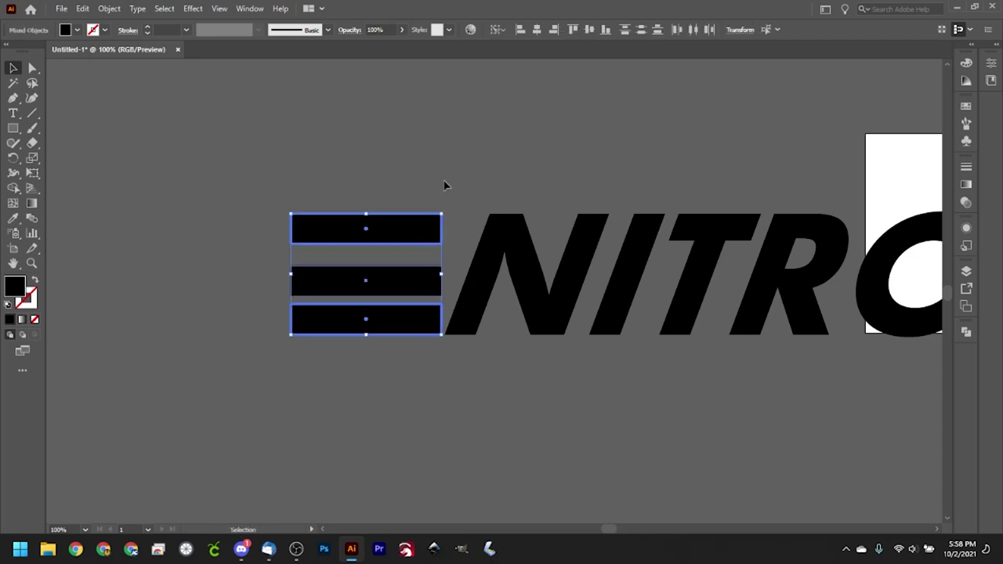
{"action": "left_click", "coordinate": [590, 29]}
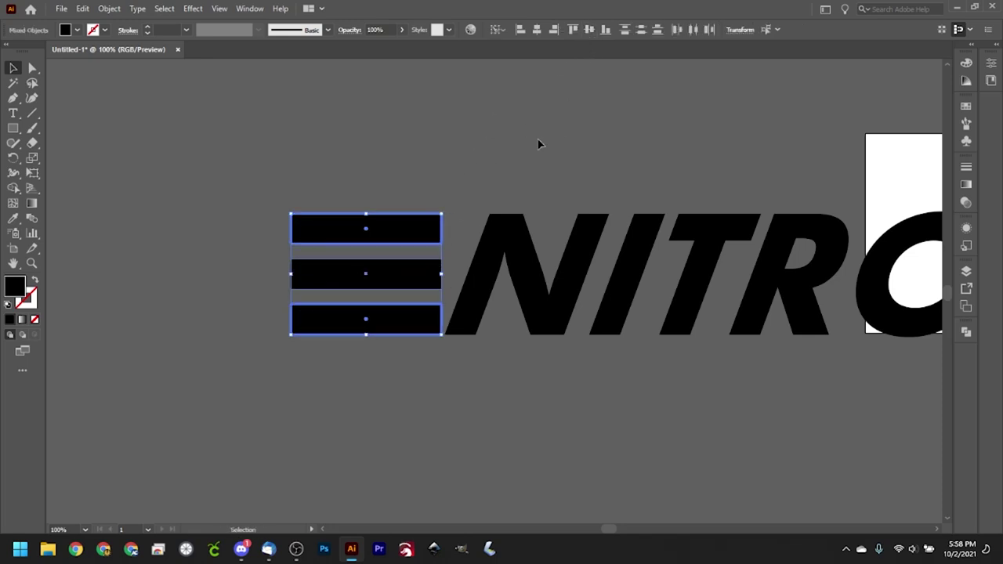
- Ungroup the upper and lower bars so each stripe is separate
{"action": "left_click", "coordinate": [378, 457]}
{"action": "left_click_drag", "start_coordinate": [391, 392], "coordinate": [396, 235]}
{"action": "right_click", "coordinate": [399, 327]}
{"action": "left_click", "coordinate": [443, 209]}
{"action": "left_click", "coordinate": [459, 370]}
{"action": "left_click", "coordinate": [402, 279]}
{"action": "left_click", "coordinate": [403, 319]}
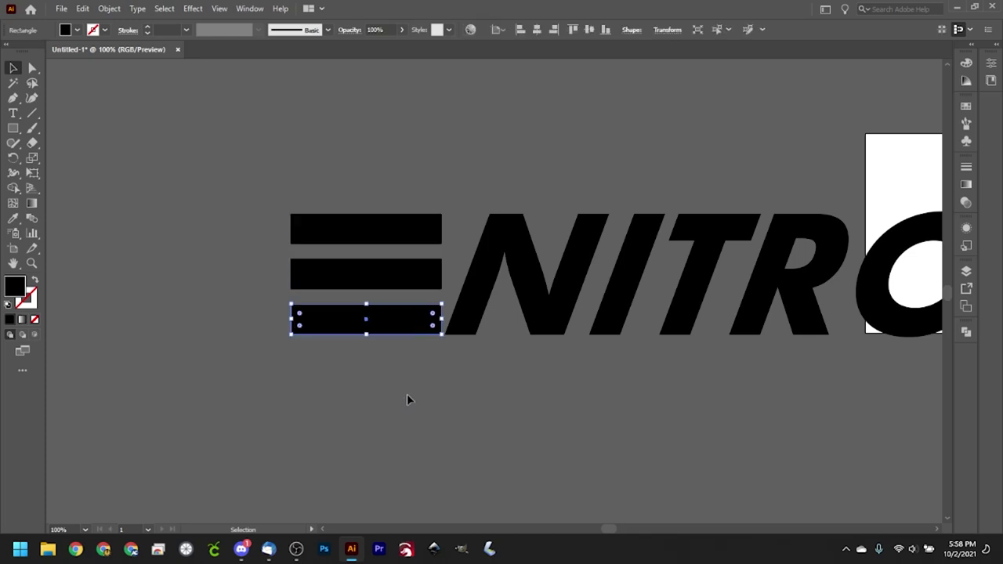
{"action": "left_click", "coordinate": [401, 400]}
- Stretch all three bars so they overlap the N and extend farther out on the opposite side
{"action": "left_click_drag", "start_coordinate": [369, 253], "coordinate": [505, 274]}
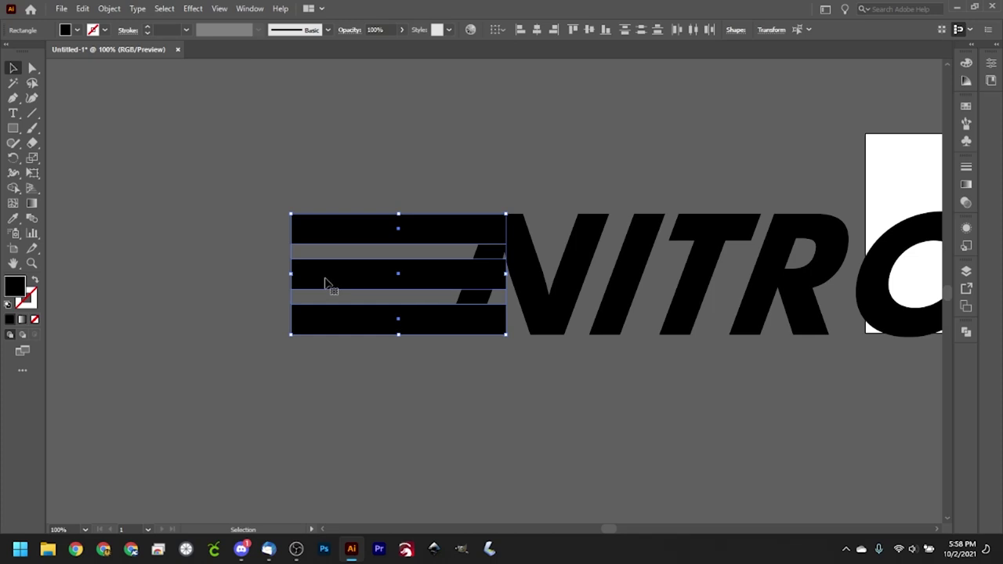
{"action": "left_click_drag", "start_coordinate": [290, 276], "coordinate": [248, 276]}
{"action": "left_click", "coordinate": [478, 421]}
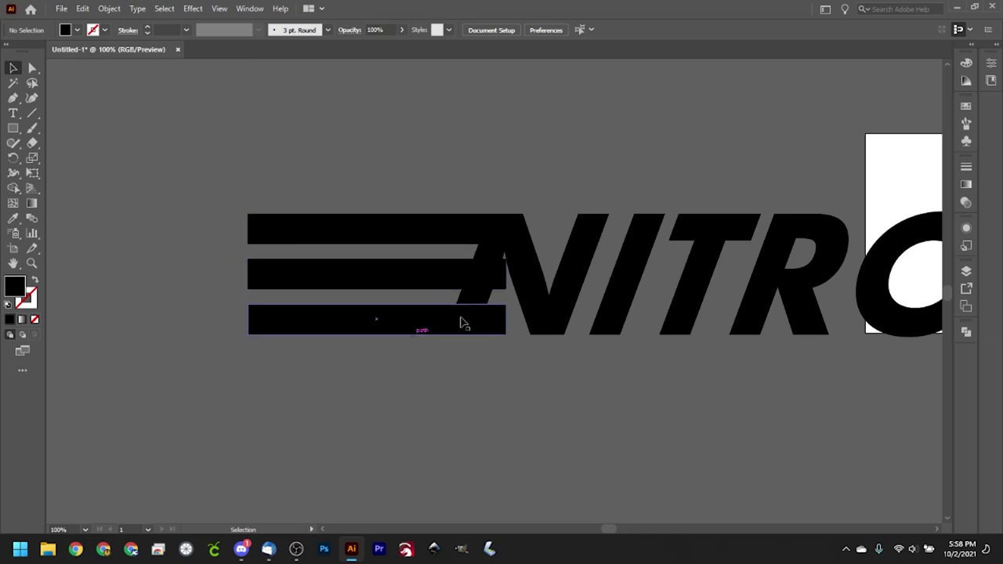
- Place a copy of the N slightly to the left of the original, overlapping the bars
{"action": "left_click", "coordinate": [549, 308]}
{"action": "left_click_drag", "start_coordinate": [562, 313], "coordinate": [533, 313]}
{"action": "left_click", "coordinate": [482, 384]}
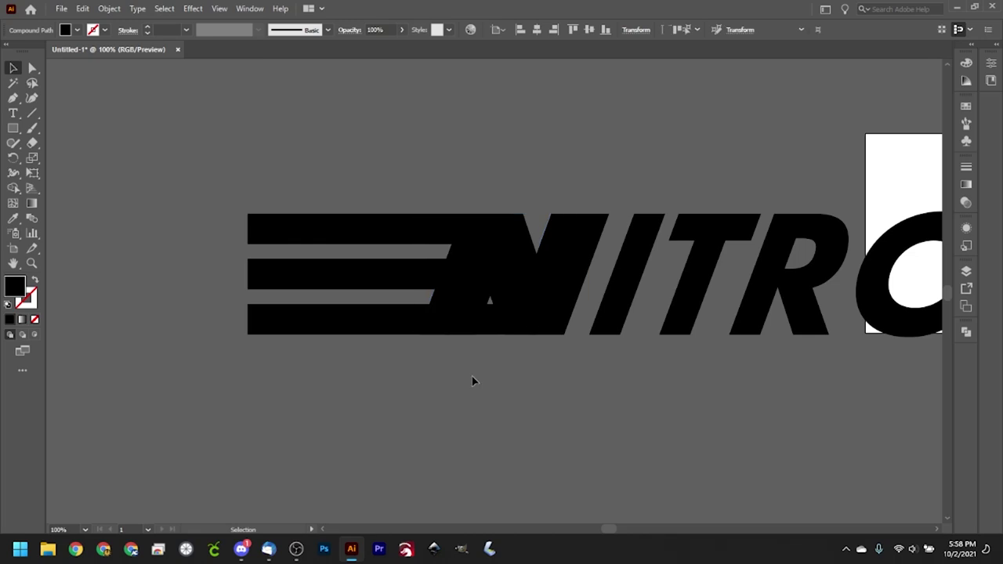
- Split the bars from the overlapping N shapes along the copied N's slanted edge with the Shape Builder tool
{"action": "left_click_drag", "start_coordinate": [467, 341], "coordinate": [474, 353]}
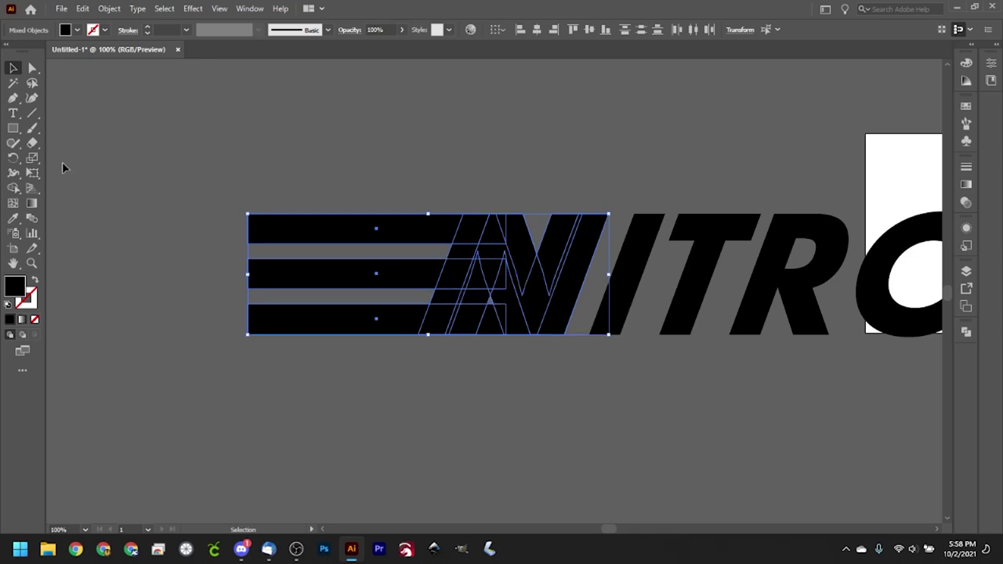
{"action": "left_click", "coordinate": [14, 189]}
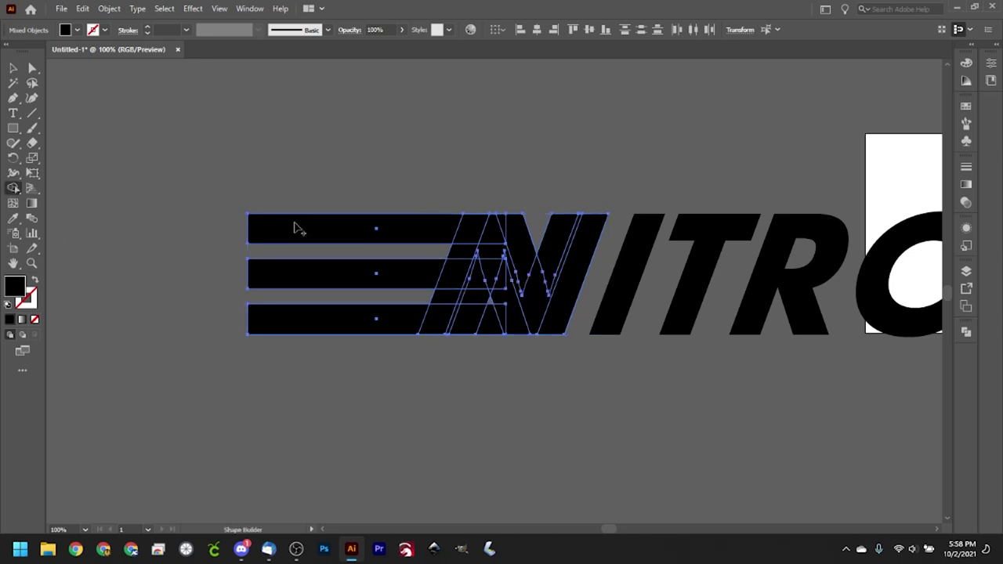
{"action": "left_click", "coordinate": [365, 274]}
{"action": "left_click", "coordinate": [343, 321]}
{"action": "left_click", "coordinate": [13, 68]}
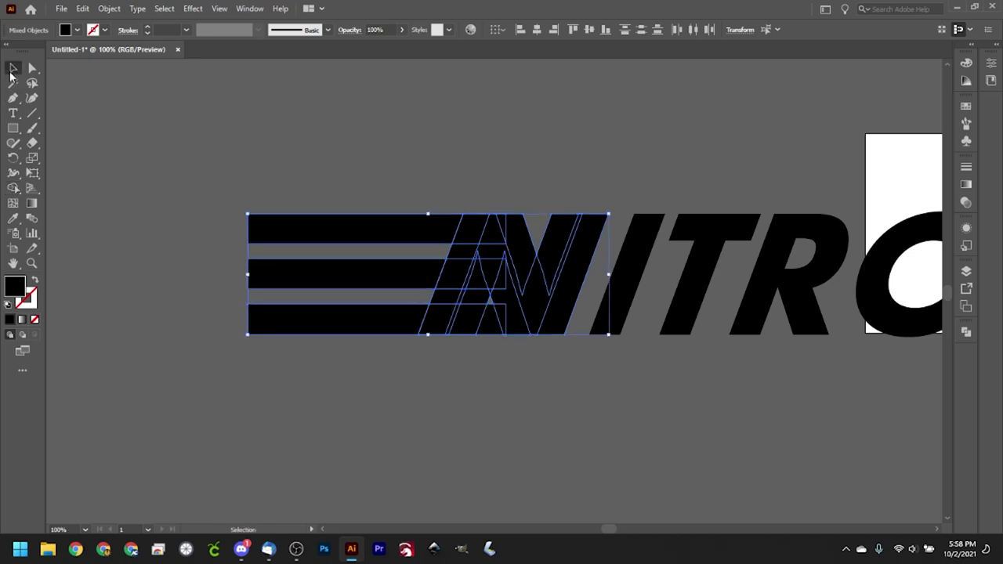
- Try to move the three cut stripes away from the overlapping N shapes
{"action": "left_click", "coordinate": [361, 153]}
{"action": "left_click", "coordinate": [406, 237]}
{"action": "left_click", "coordinate": [392, 286], "text": "shift"}
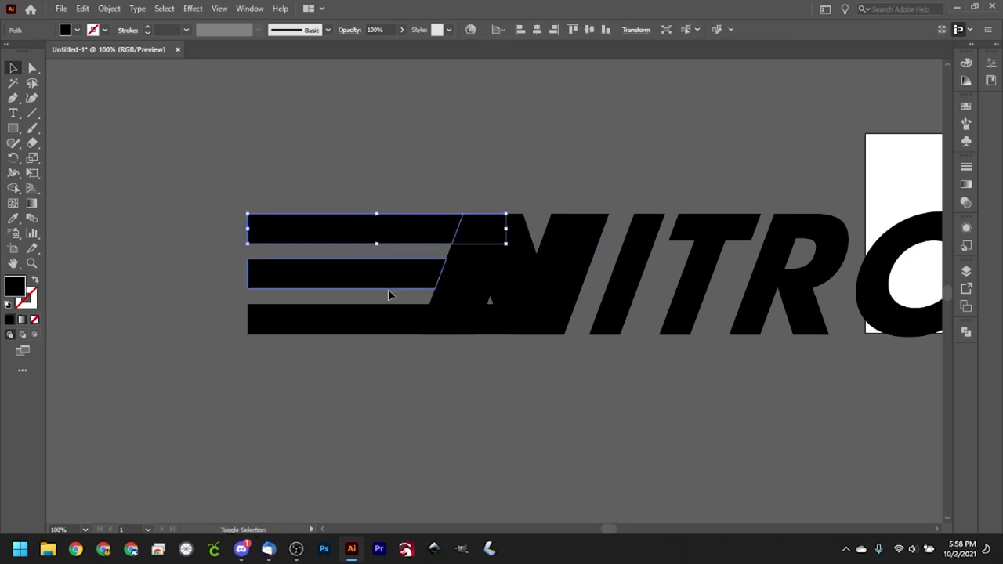
{"action": "left_click", "coordinate": [378, 329], "text": "shift"}
{"action": "left_click_drag", "start_coordinate": [379, 237], "coordinate": [215, 230]}
{"action": "left_click", "coordinate": [338, 329]}
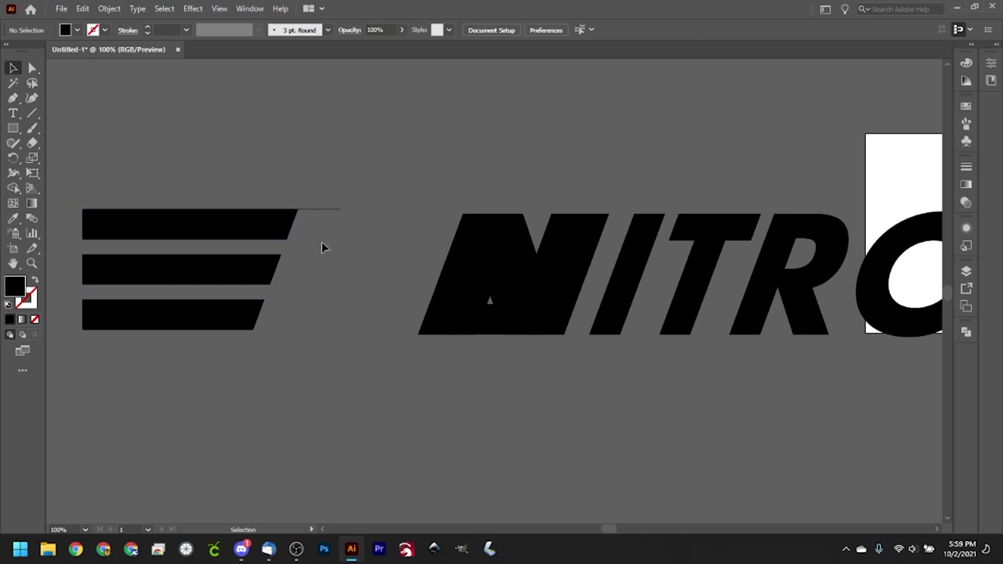
{"action": "key", "text": "ctrl+z"}
{"action": "key", "text": "v"}
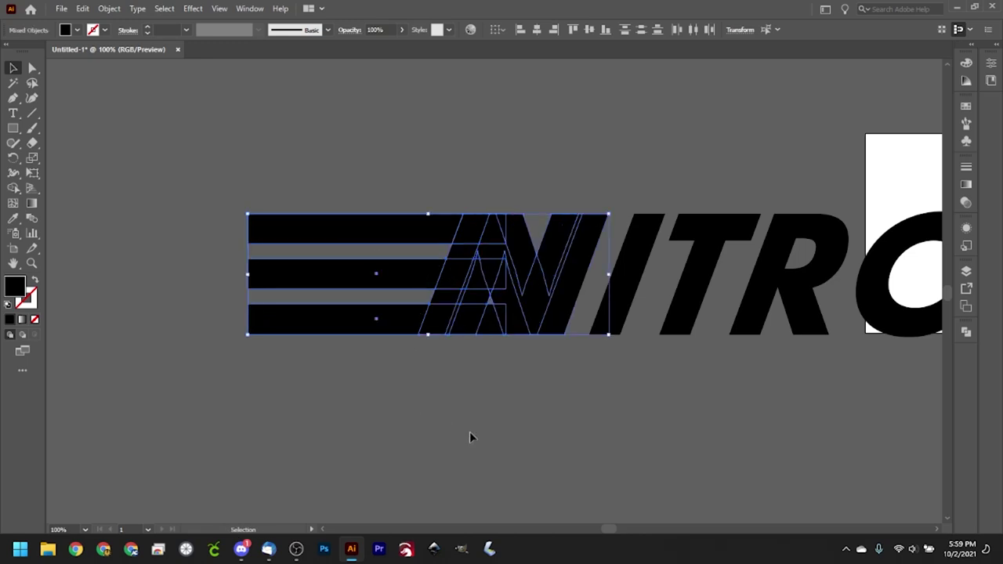
- Examine which of the three bars are split along the copied N's slanted edge
{"action": "left_click", "coordinate": [470, 436]}
{"action": "left_click", "coordinate": [416, 231]}
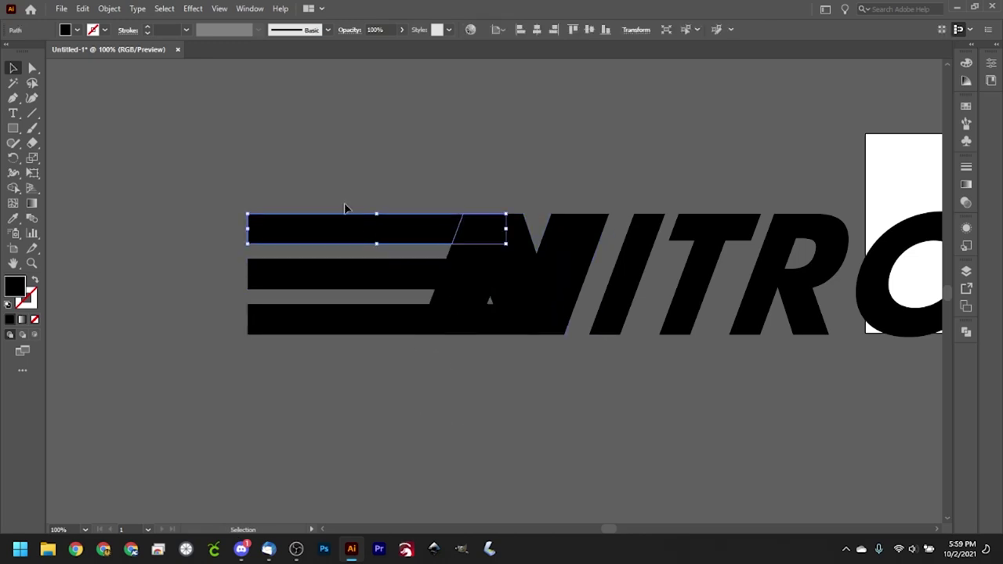
{"action": "left_click", "coordinate": [529, 251], "text": "shift"}
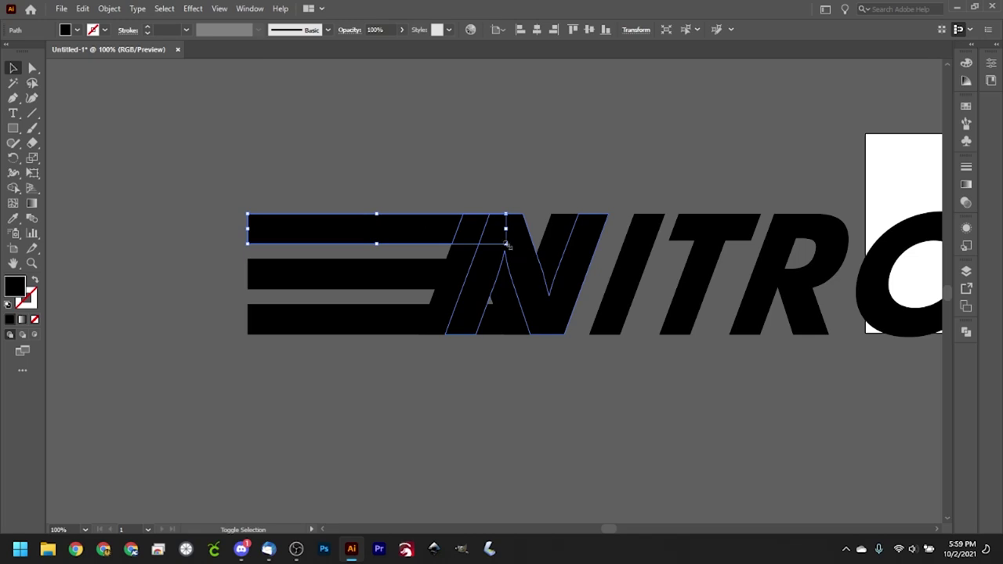
{"action": "left_click", "coordinate": [522, 244], "text": "shift"}
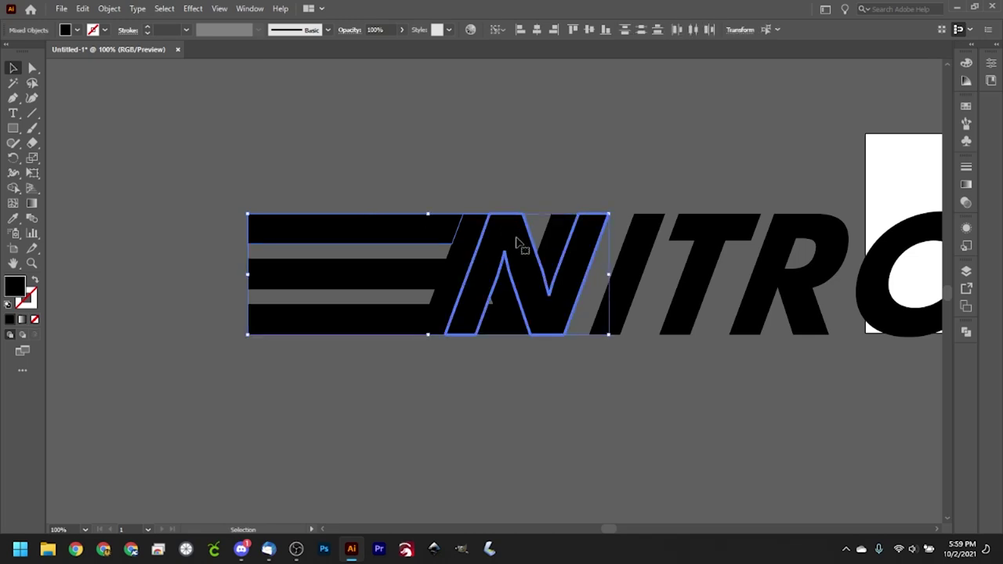
{"action": "left_click", "coordinate": [573, 30]}
{"action": "left_click", "coordinate": [467, 163]}
{"action": "left_click", "coordinate": [370, 233]}
{"action": "left_click", "coordinate": [376, 275], "text": "shift"}
{"action": "left_click", "coordinate": [377, 330], "text": "shift"}
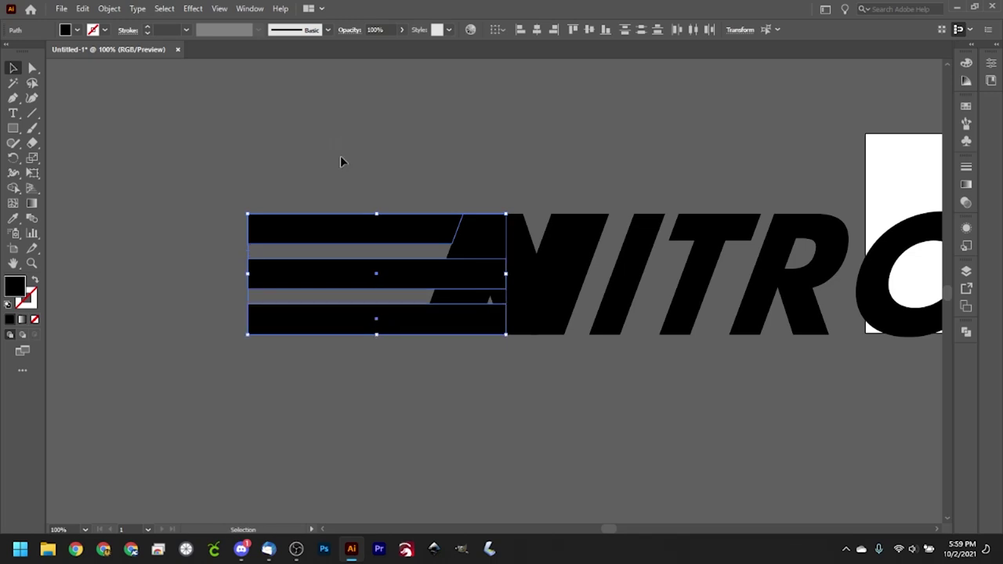
- Split the middle and lower bars along the copied N's slanted edge with the Shape Builder tool
{"action": "left_click_drag", "start_coordinate": [338, 152], "coordinate": [488, 360]}
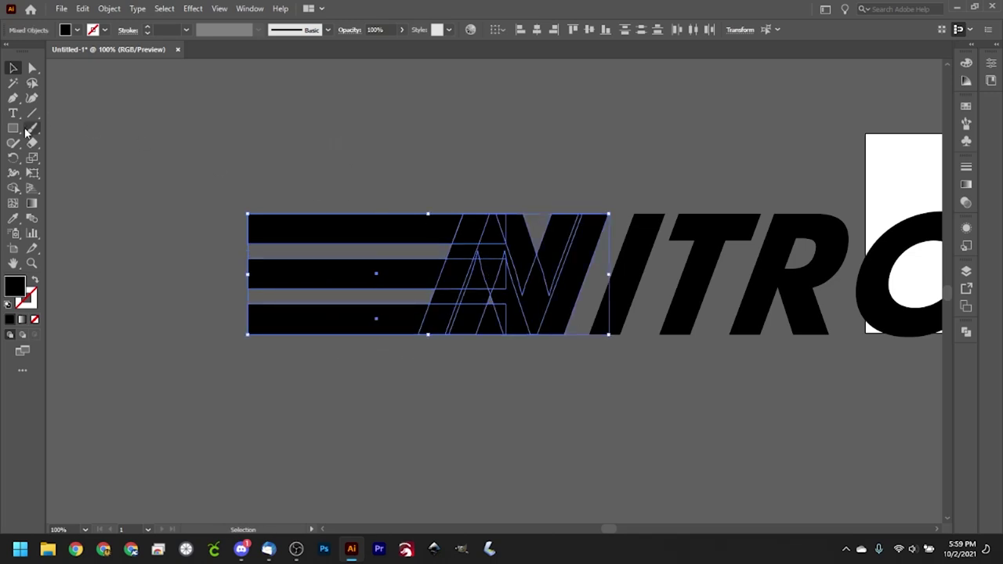
{"action": "left_click", "coordinate": [14, 189]}
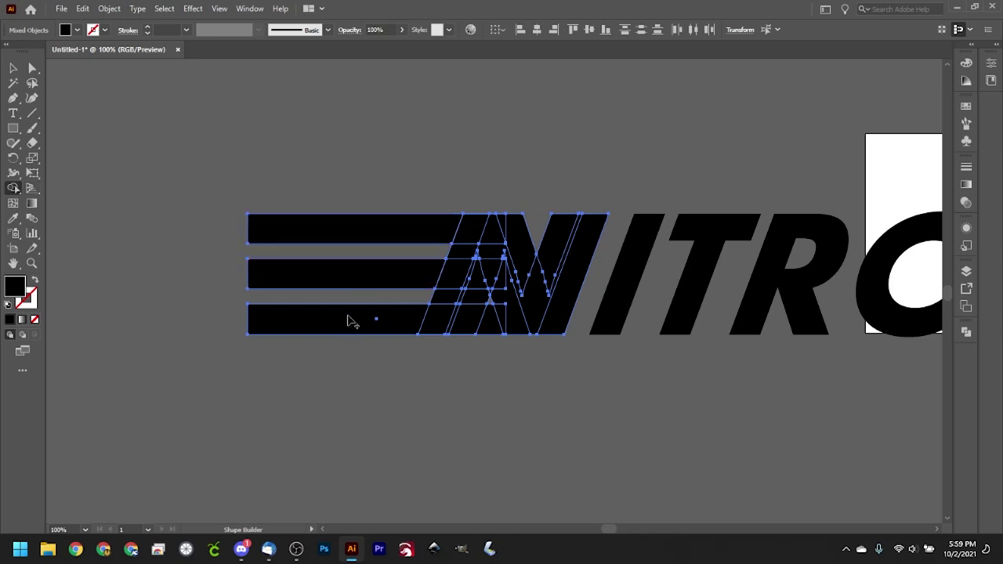
{"action": "left_click", "coordinate": [13, 69]}
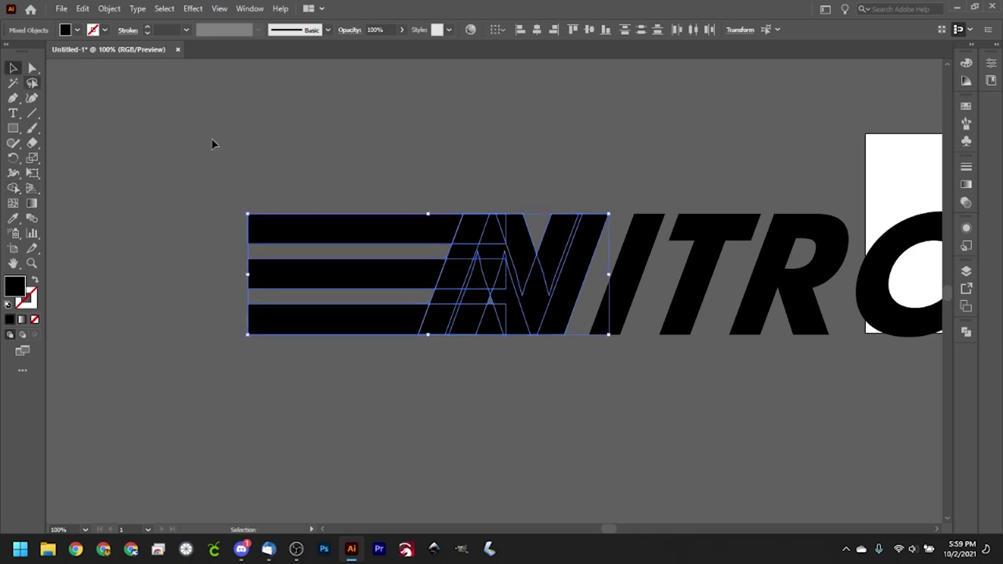
{"action": "left_click", "coordinate": [212, 143]}
- Move the three slant-cut stripes horizontally away from the overlapping N shapes, leaving a wide gap
{"action": "left_click", "coordinate": [365, 236]}
{"action": "left_click_drag", "start_coordinate": [373, 233], "coordinate": [278, 234]}
{"action": "left_click", "coordinate": [359, 342]}
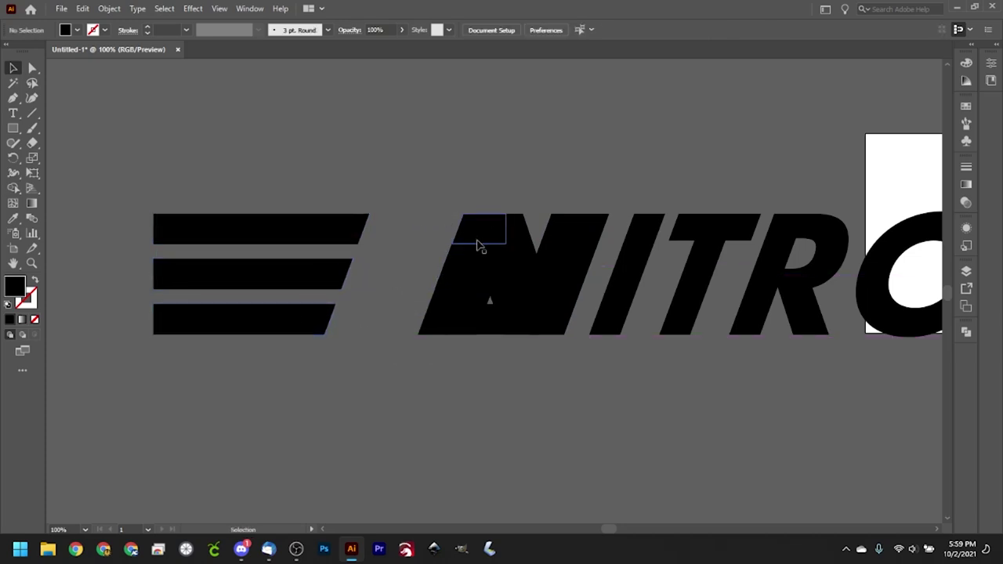
- Delete the copied N and the leftover bar pieces so only the original N remains
{"action": "left_click_drag", "start_coordinate": [437, 344], "coordinate": [443, 356]}
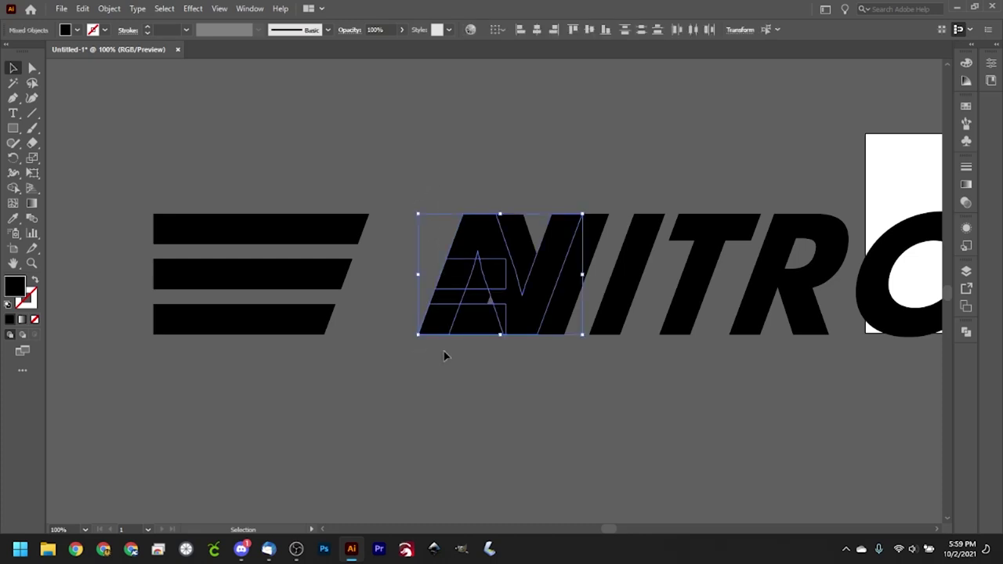
{"action": "key", "text": "Delete"}
{"action": "left_click_drag", "start_coordinate": [427, 203], "coordinate": [502, 239]}
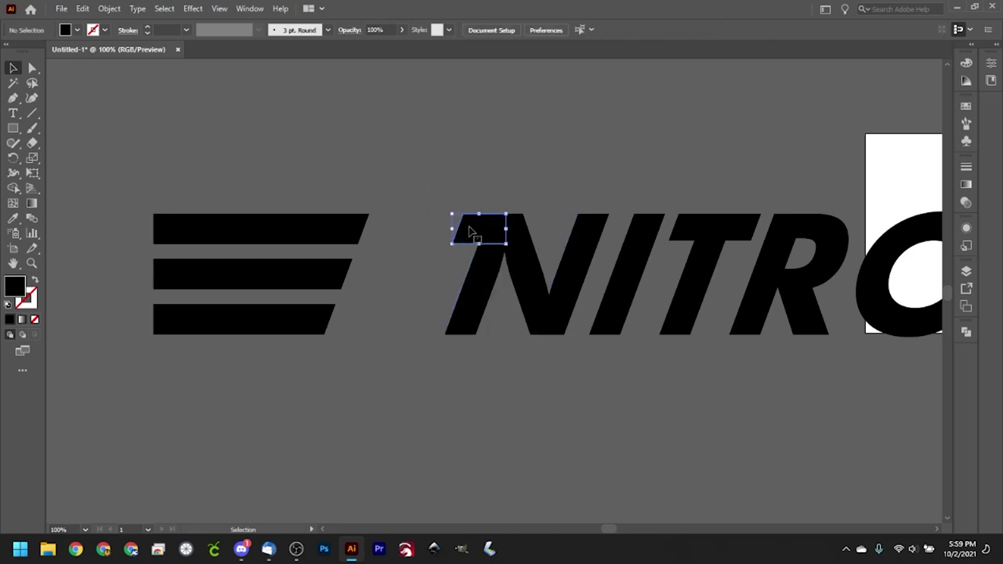
{"action": "left_click", "coordinate": [453, 403]}
{"action": "left_click", "coordinate": [491, 233]}
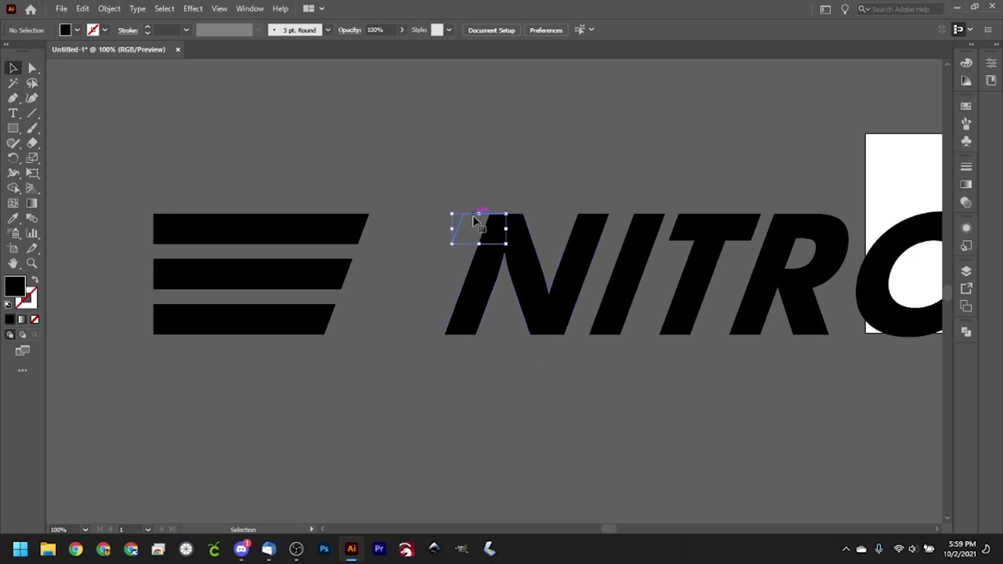
{"action": "left_click", "coordinate": [466, 274]}
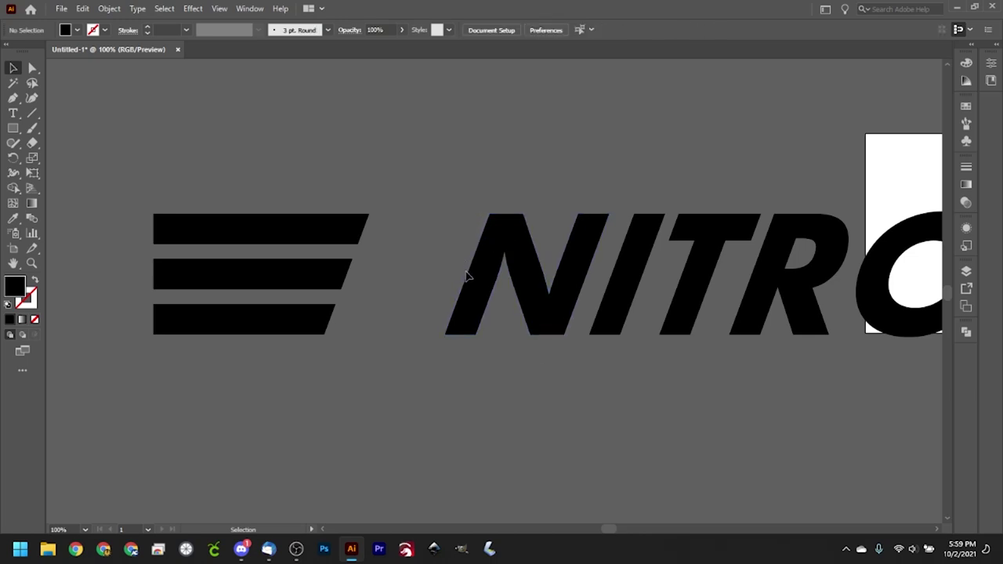
- Nudge the three stripes back toward the N, leaving a gap about as narrow as the letter spacing
{"action": "left_click_drag", "start_coordinate": [308, 165], "coordinate": [276, 386]}
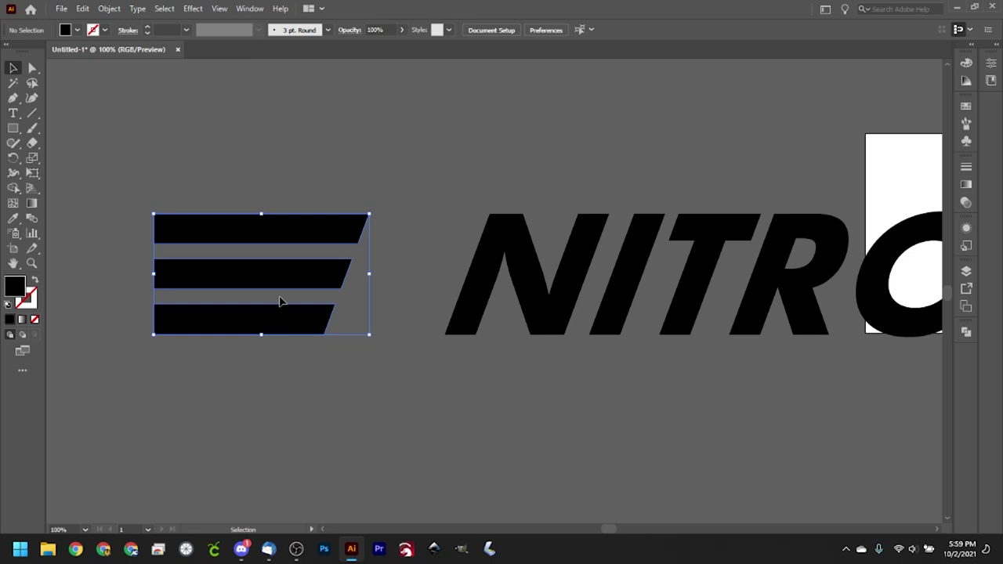
{"action": "key", "text": "shift+Right"}
{"action": "key", "text": "shift+Right"}
{"action": "key", "text": "shift+Right"}
{"action": "key", "text": "shift+Right"}
{"action": "key", "text": "shift+Right"}
{"action": "key", "text": "shift+Right"}
{"action": "key", "text": "shift+Right"}
{"action": "key", "text": "shift+Right"}
{"action": "key", "text": "shift+Right"}
{"action": "key", "text": "shift+Right"}
{"action": "key", "text": "shift+Right"}
{"action": "key", "text": "shift+Right"}
{"action": "key", "text": "shift+Right"}
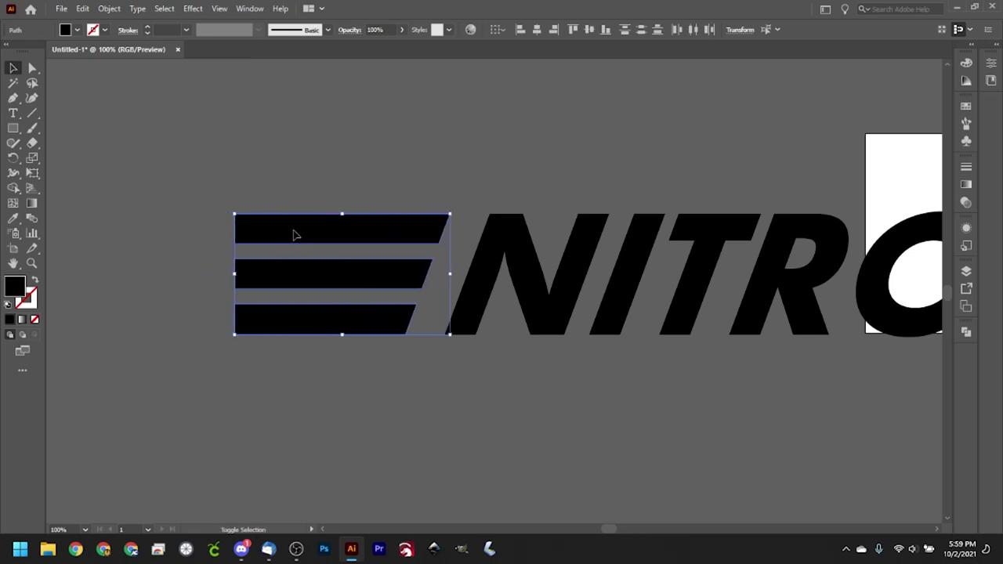
{"action": "key", "text": "Left"}
{"action": "key", "text": "Left"}
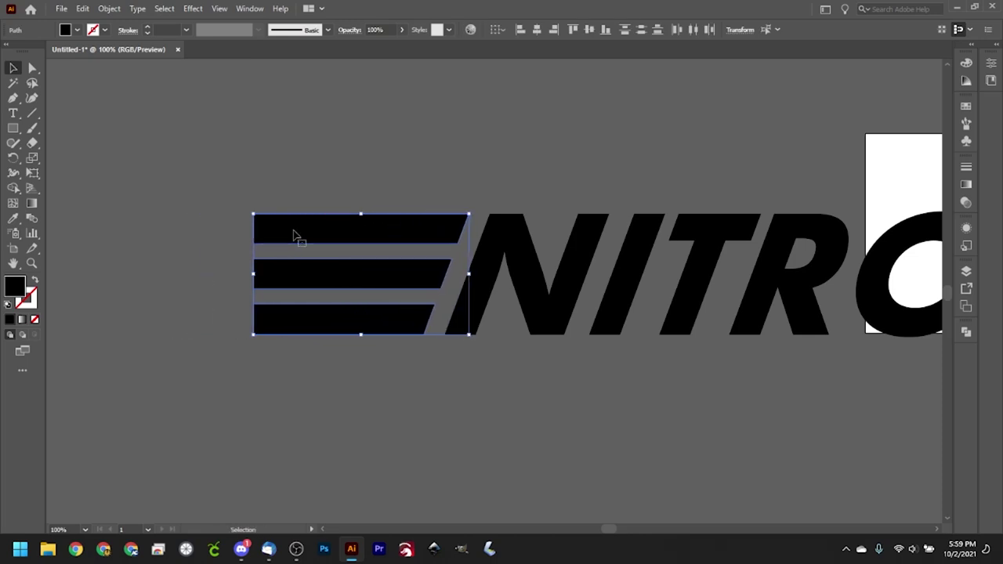
{"action": "left_click", "coordinate": [457, 454]}
{"action": "left_click_drag", "start_coordinate": [663, 375], "coordinate": [541, 401]}
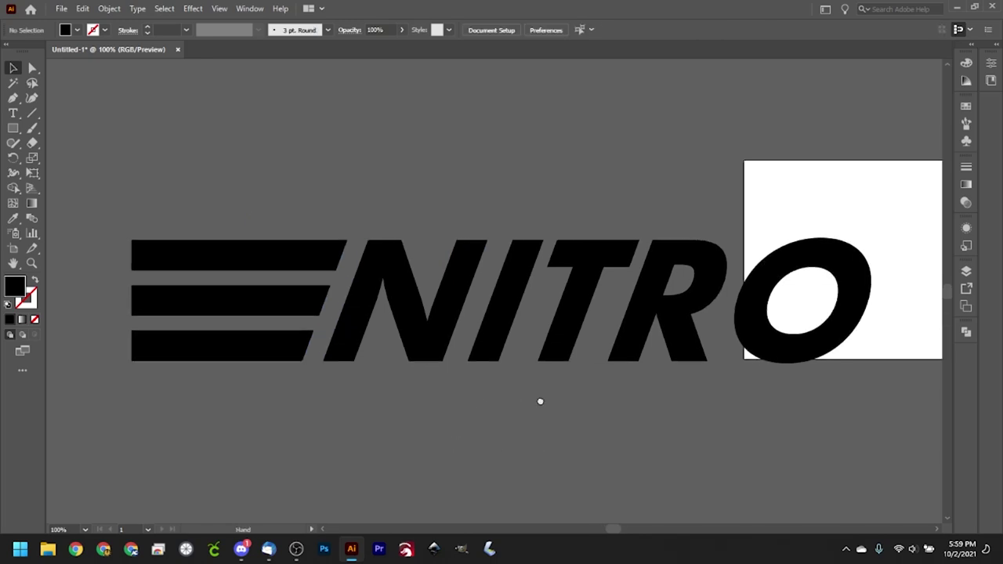
- Place a copy of the N over the square outer ends of the three stripes as a cutting guide
{"action": "left_click_drag", "start_coordinate": [360, 447], "coordinate": [549, 413]}
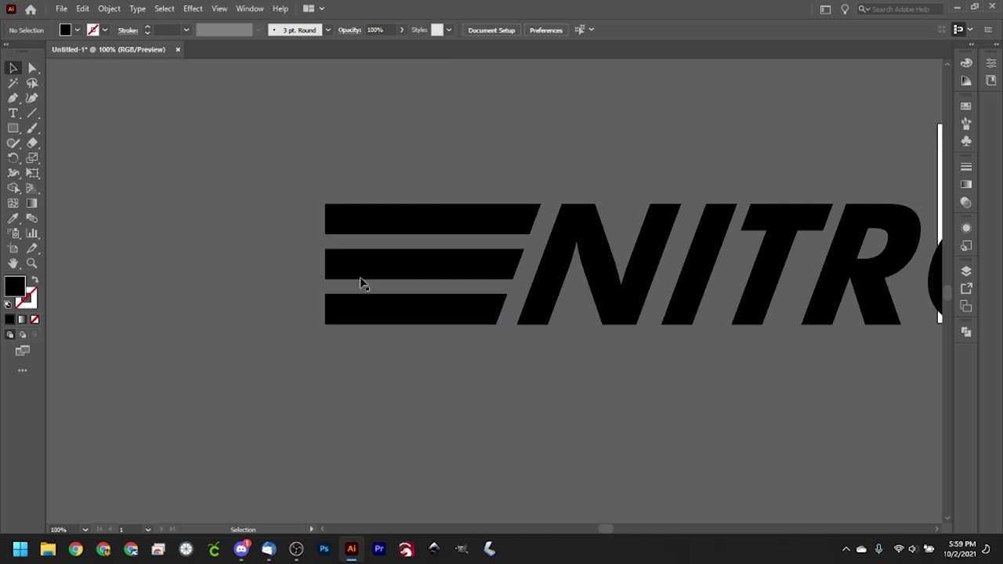
{"action": "left_click", "coordinate": [633, 302]}
{"action": "left_click_drag", "start_coordinate": [633, 301], "coordinate": [337, 312]}
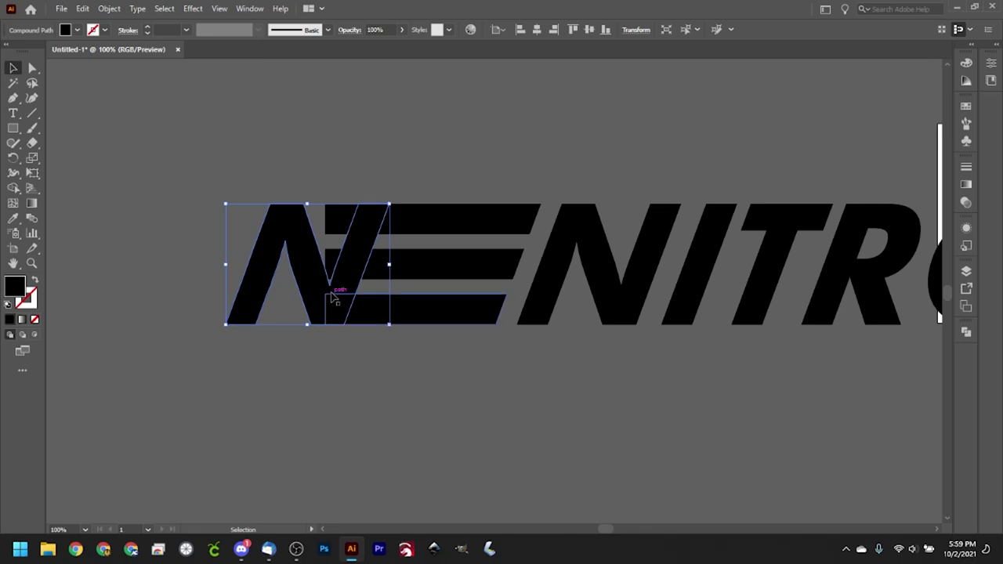
{"action": "left_click_drag", "start_coordinate": [363, 245], "coordinate": [407, 244]}
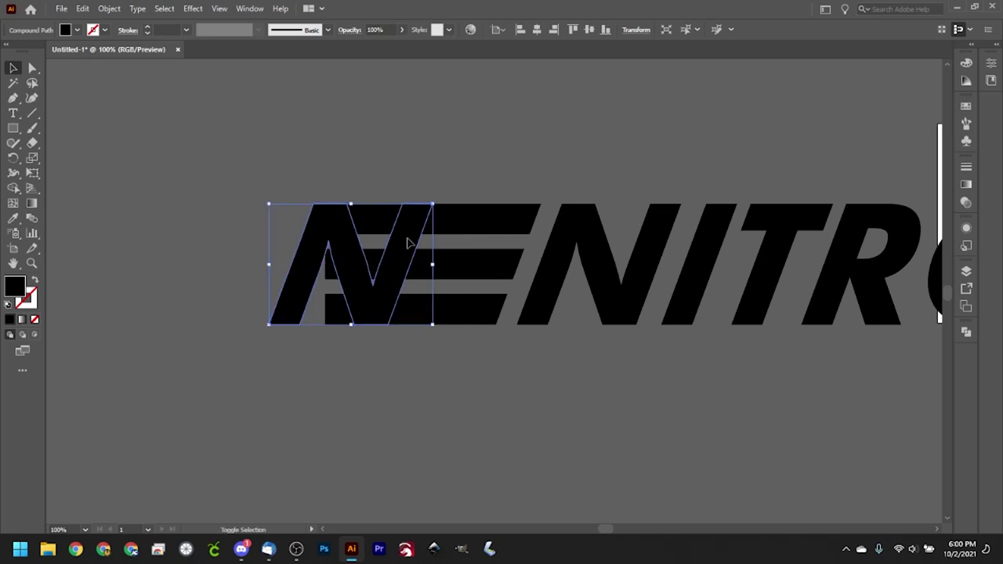
{"action": "left_click", "coordinate": [533, 488]}
- Split the three stripes along the copied N's slanted edge nearest the logo with the Shape Builder tool
{"action": "left_click_drag", "start_coordinate": [276, 185], "coordinate": [478, 404]}
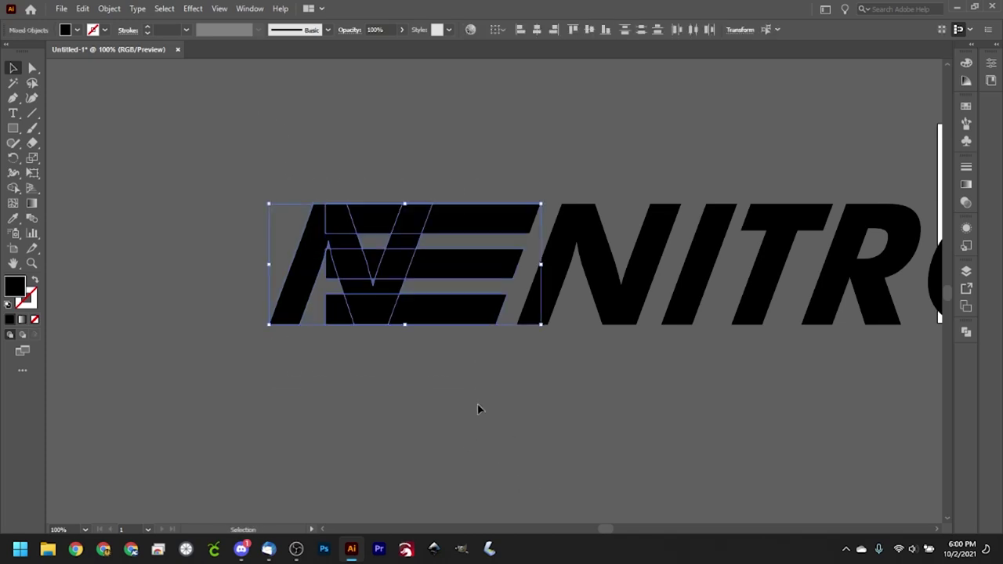
{"action": "left_click", "coordinate": [13, 190]}
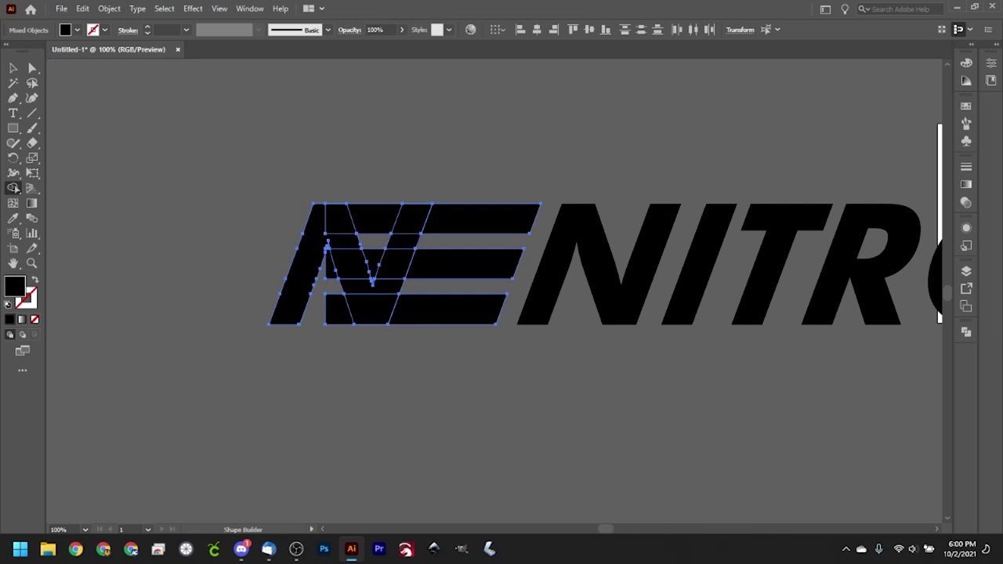
{"action": "left_click", "coordinate": [12, 68]}
{"action": "left_click", "coordinate": [432, 186]}
- Nudge the three shortened parallelogram stripes slightly closer to the original N
{"action": "left_click", "coordinate": [484, 225]}
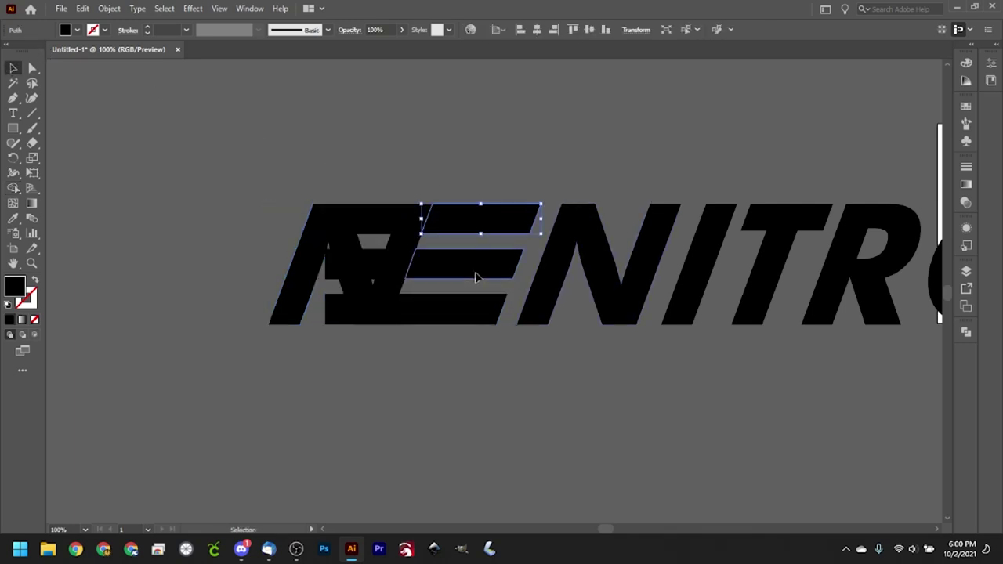
{"action": "left_click", "coordinate": [476, 274], "text": "shift"}
{"action": "left_click", "coordinate": [471, 298], "text": "shift"}
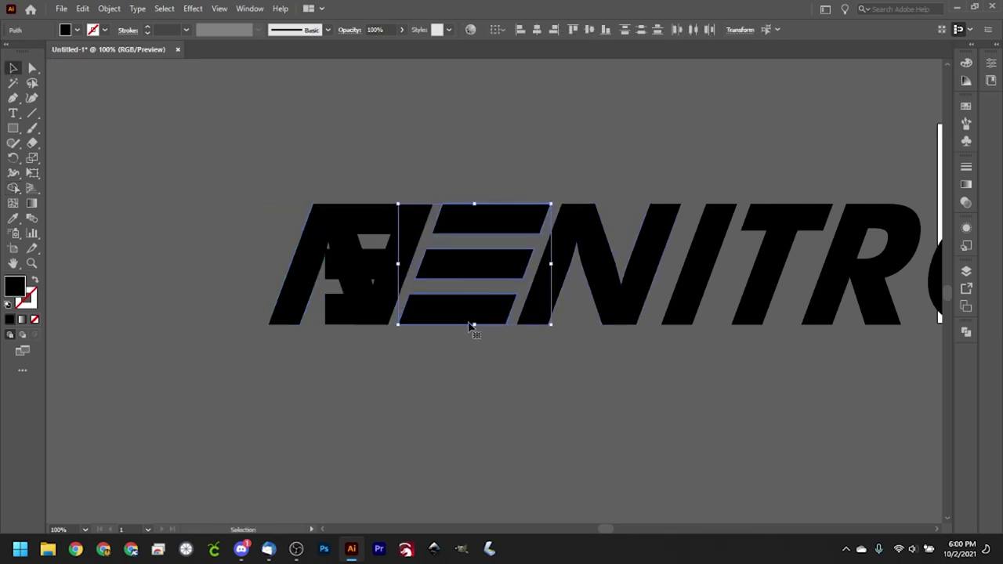
{"action": "left_click", "coordinate": [416, 396]}
- Delete the copied N together with the leftover outer stripe pieces
{"action": "left_click_drag", "start_coordinate": [239, 173], "coordinate": [381, 348]}
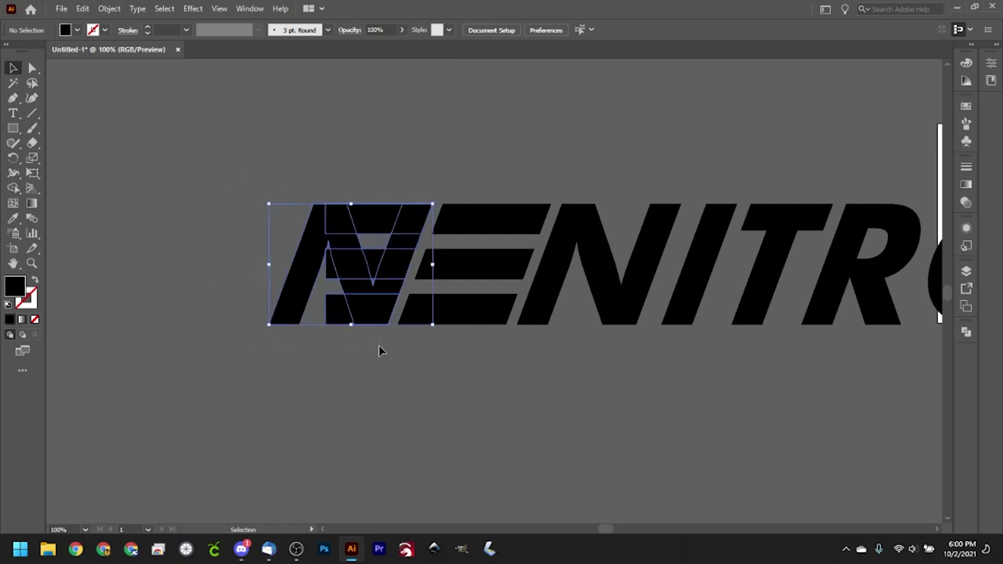
{"action": "key", "text": "Delete"}
{"action": "left_click_drag", "start_coordinate": [645, 394], "coordinate": [522, 428]}
{"action": "scroll", "coordinate": [486, 399], "scroll_direction": "down", "scroll_amount": 2}
{"action": "scroll", "coordinate": [504, 400], "scroll_direction": "up", "scroll_amount": 2}
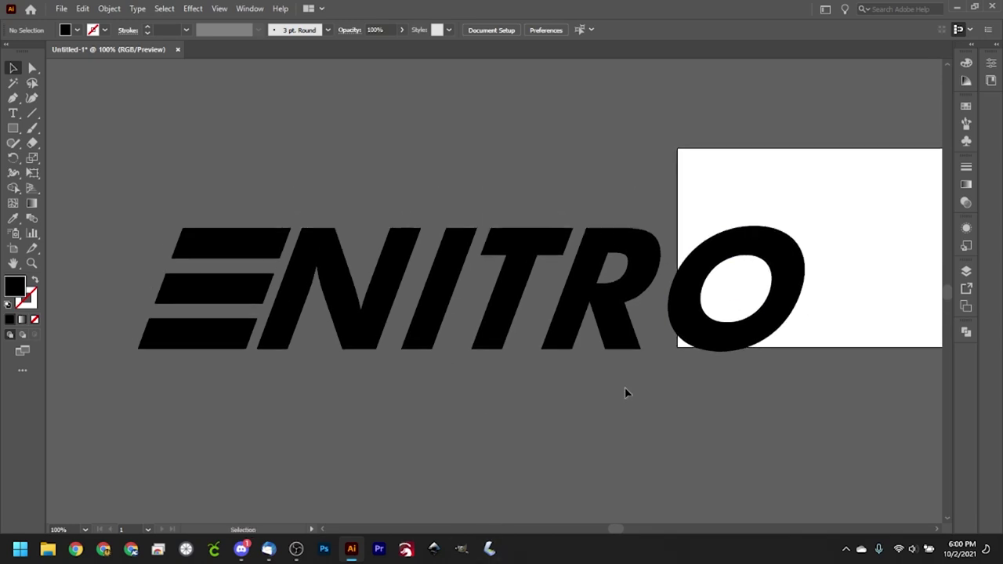
- Group the stripes and all NITRO letters and scale the group proportionally to a height of 35 mm
{"action": "key", "text": "ctrl+a"}
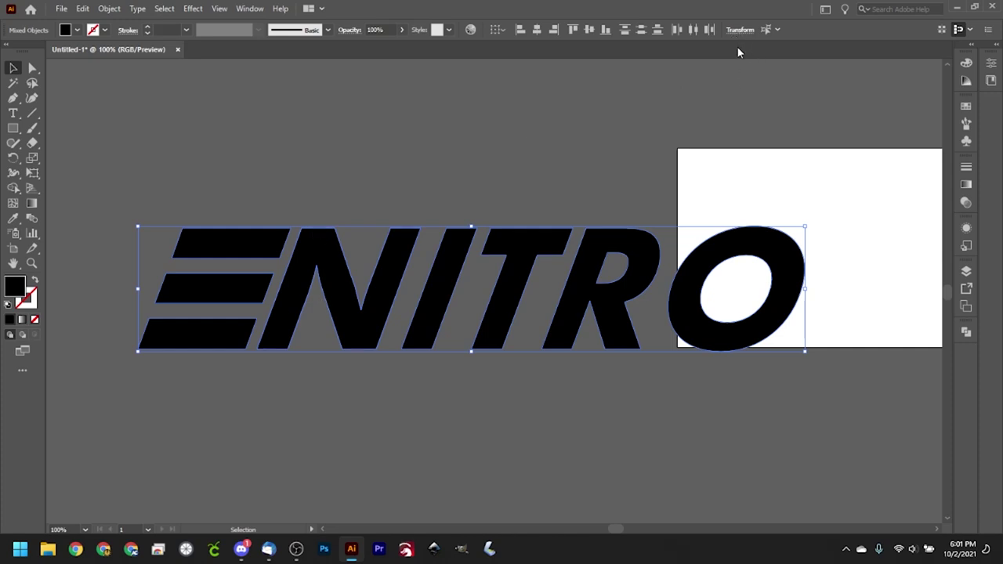
{"action": "key", "text": "ctrl+g"}
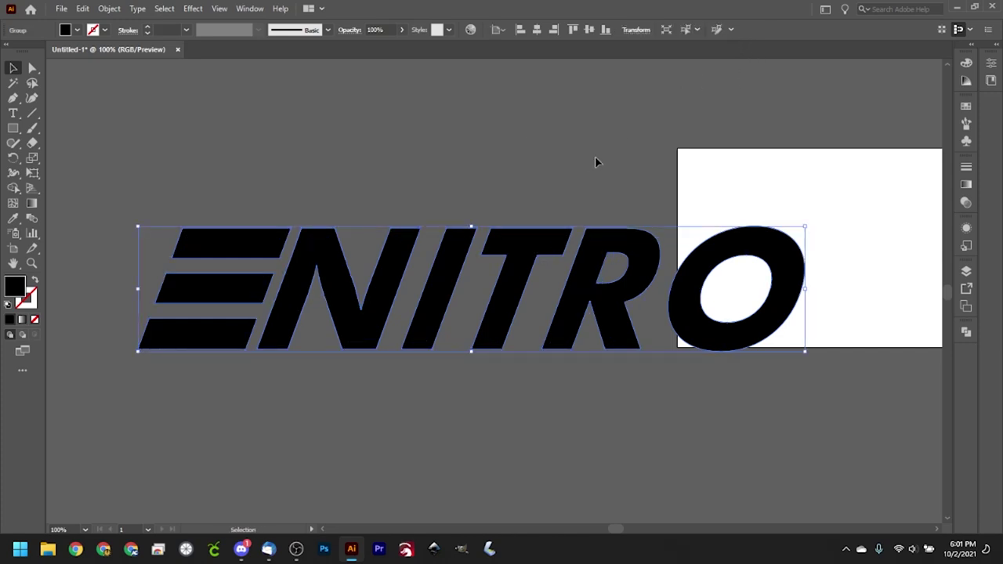
{"action": "left_click", "coordinate": [632, 31]}
{"action": "left_click", "coordinate": [617, 68]}
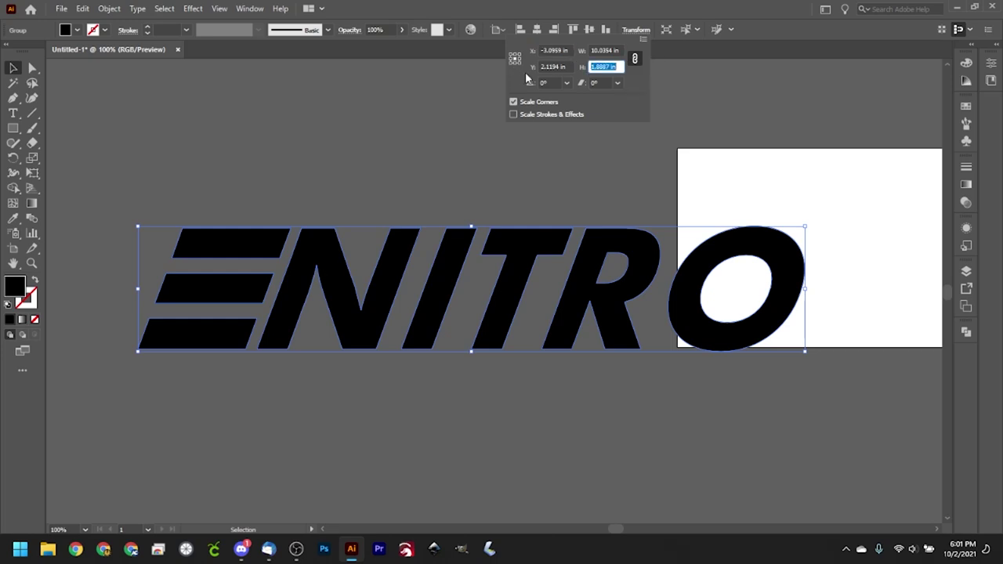
{"action": "type", "text": "35"}
{"action": "key", "text": "Return"}
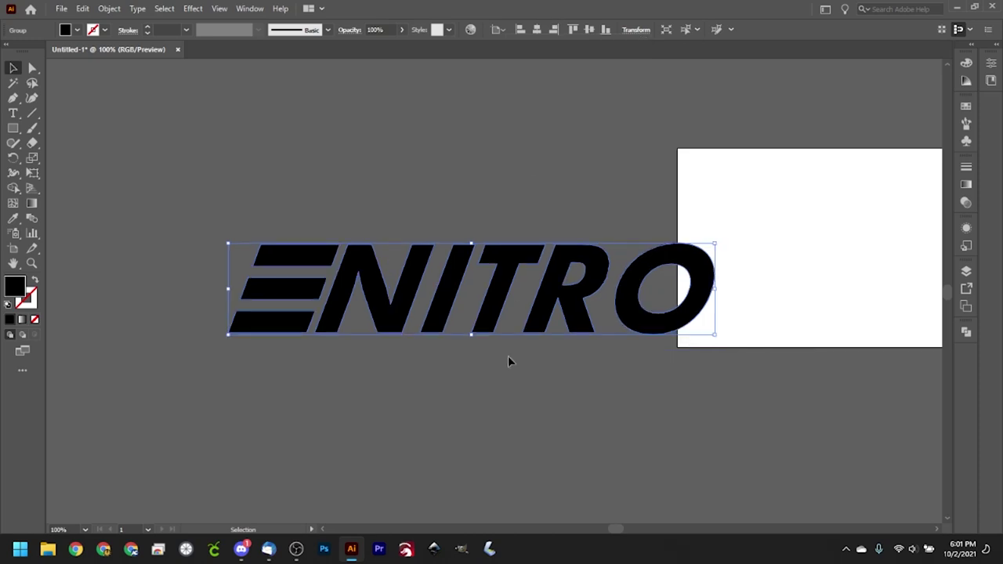
- Set the grouped logo's height to 25 mm, keeping its proportions
{"action": "left_click", "coordinate": [636, 31]}
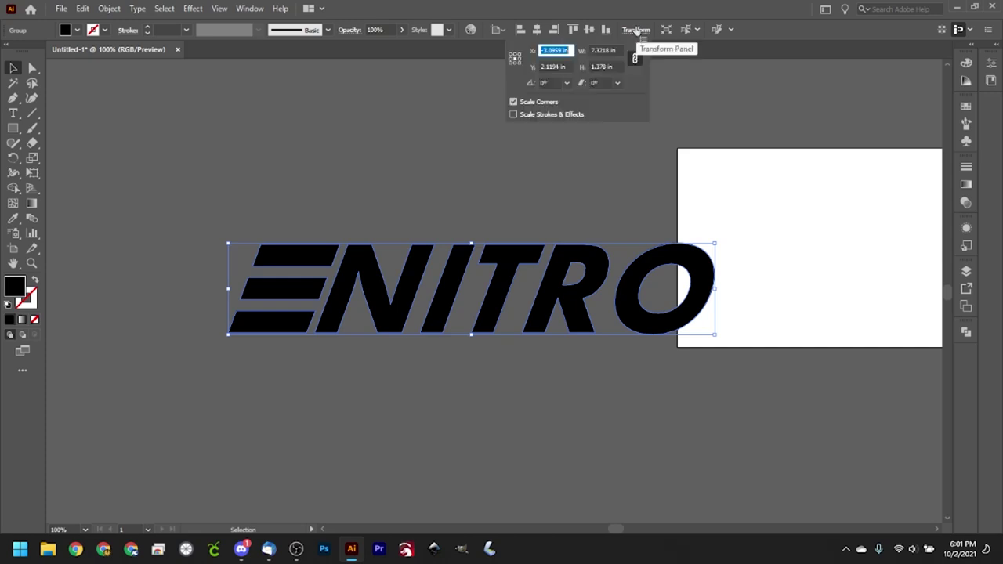
{"action": "left_click", "coordinate": [602, 67]}
{"action": "type", "text": "35mm"}
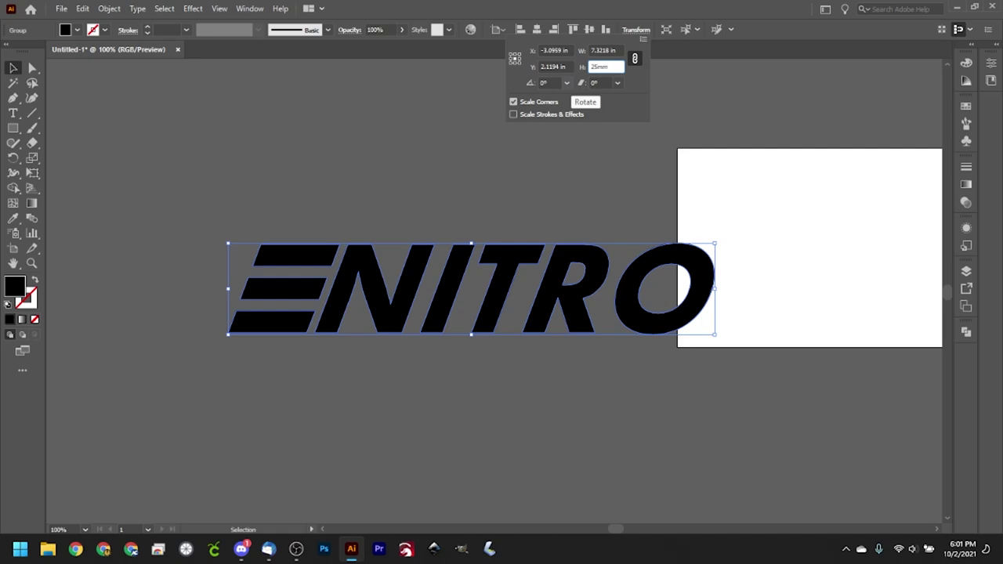
{"action": "key", "text": "Return"}
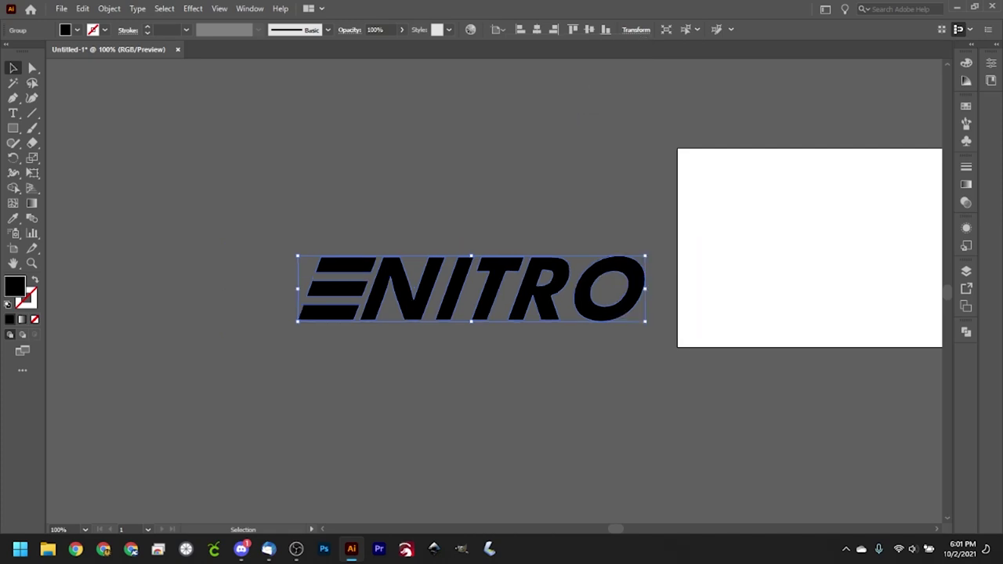
{"action": "left_click", "coordinate": [632, 30]}
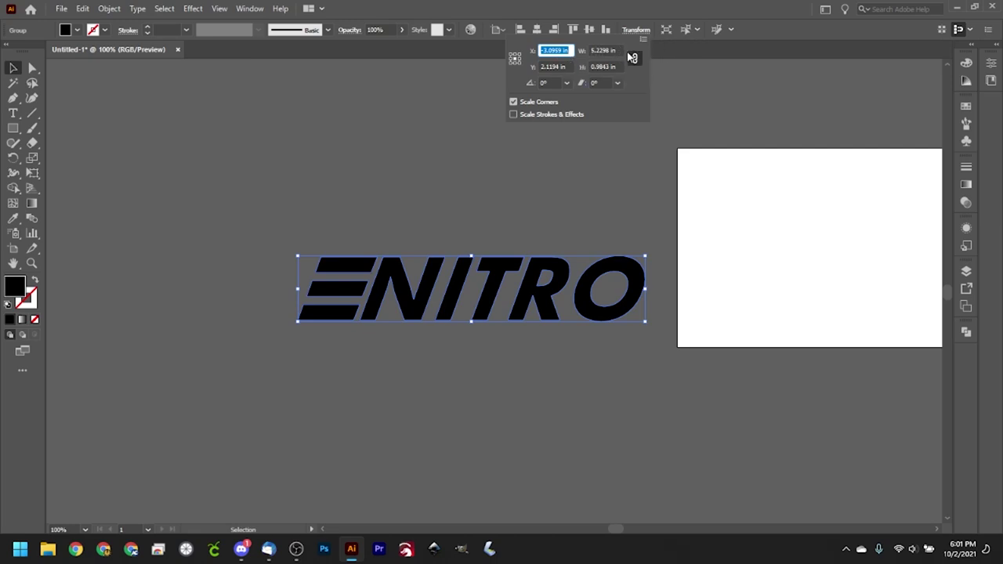
{"action": "left_click", "coordinate": [618, 223]}
{"action": "left_click", "coordinate": [642, 220]}
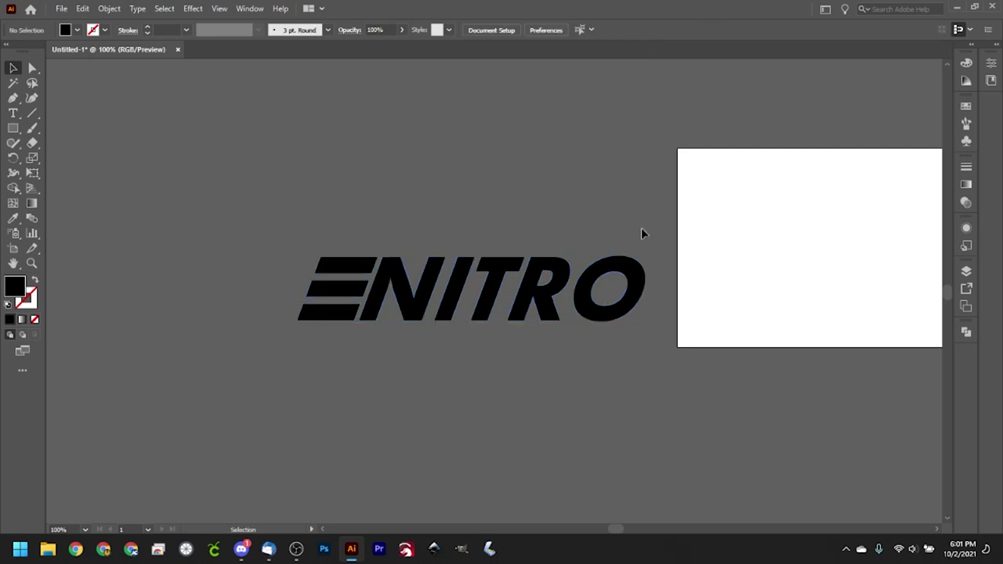
{"action": "left_click_drag", "start_coordinate": [640, 217], "coordinate": [598, 210]}
{"action": "left_click_drag", "start_coordinate": [471, 208], "coordinate": [513, 211]}
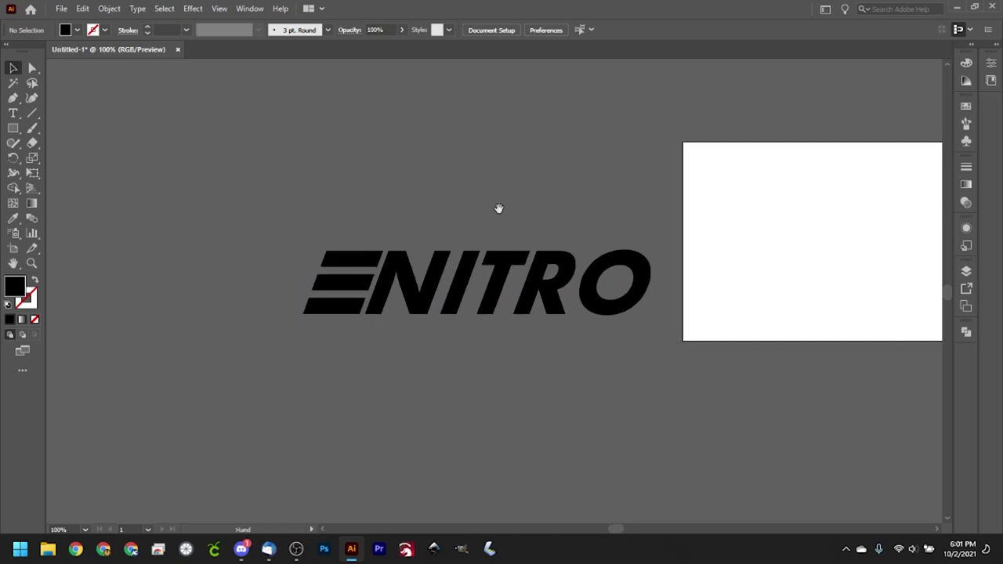
- Ungroup the NITRO logo so the stripes and letters can be edited separately
{"action": "left_click", "coordinate": [366, 268]}
{"action": "right_click", "coordinate": [365, 276]}
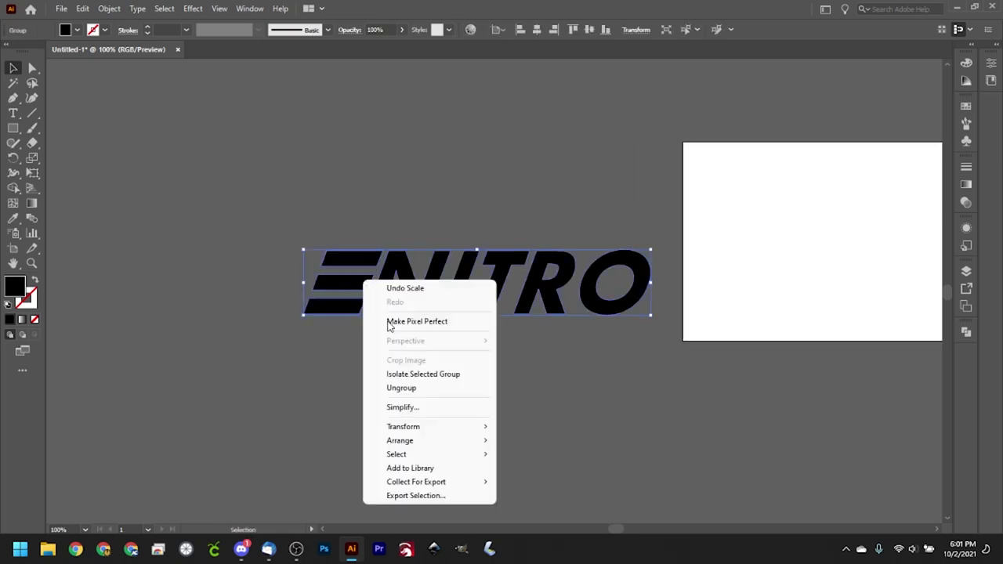
{"action": "left_click", "coordinate": [405, 390]}
{"action": "left_click", "coordinate": [332, 361]}
- Nudge the three speed stripes slightly away from the N to widen the gap between them
{"action": "left_click", "coordinate": [329, 257]}
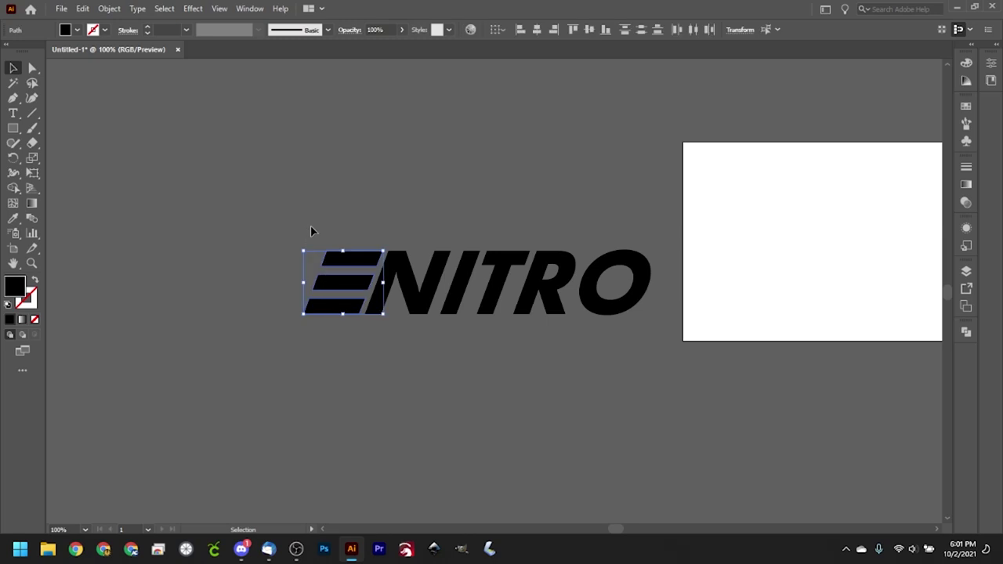
{"action": "key", "text": "Left"}
{"action": "key", "text": "Left"}
{"action": "key", "text": "Left"}
{"action": "key", "text": "Left"}
{"action": "key", "text": "Left"}
{"action": "key", "text": "Left"}
{"action": "key", "text": "Left"}
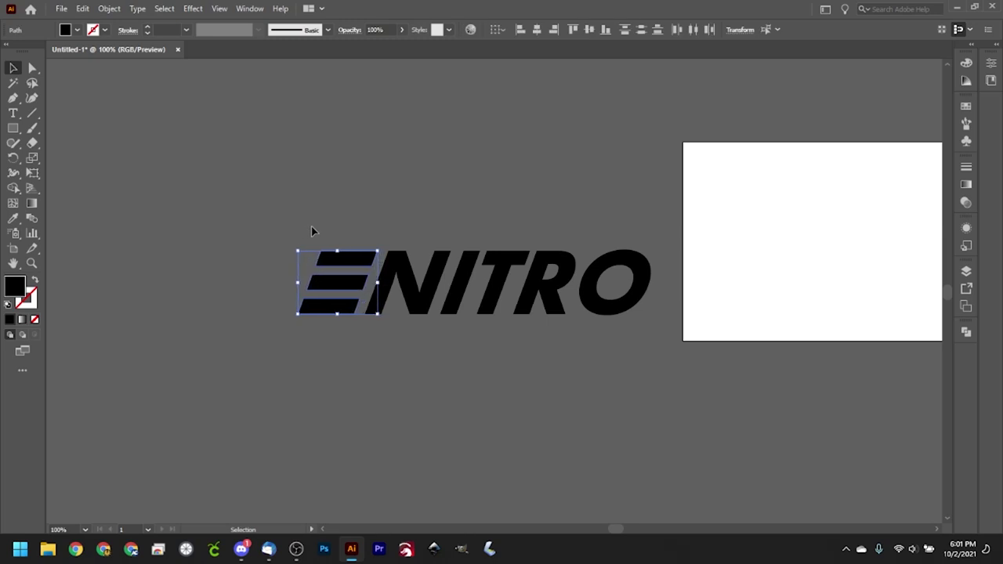
{"action": "key", "text": "Left"}
{"action": "key", "text": "Right"}
- Group all the stripes and letters into a single logo again
{"action": "left_click", "coordinate": [493, 377]}
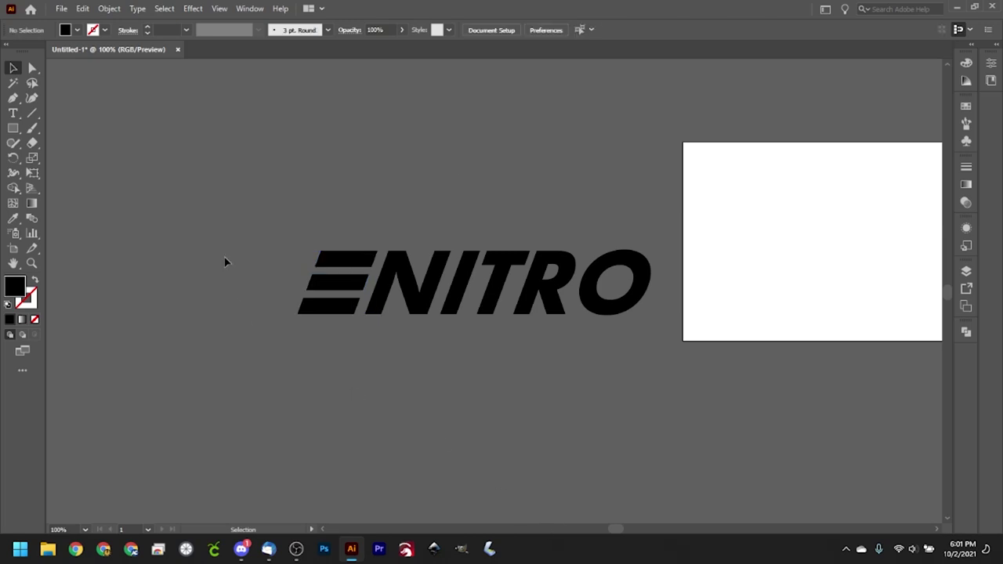
{"action": "key", "text": "ctrl+a"}
{"action": "key", "text": "ctrl+g"}
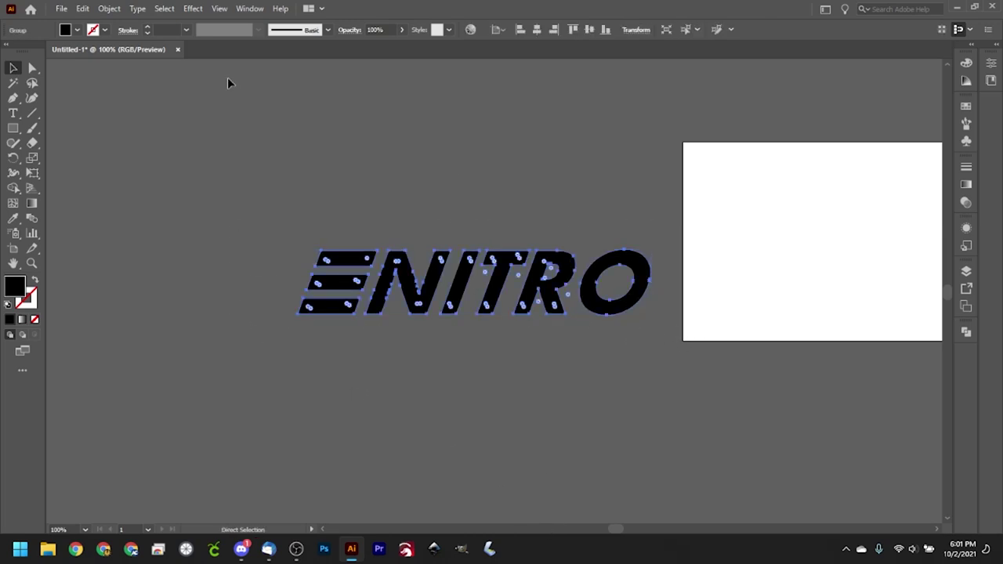
- Save the document to the Desktop in Adobe Illustrator format under the name nitro
{"action": "left_click", "coordinate": [61, 8]}
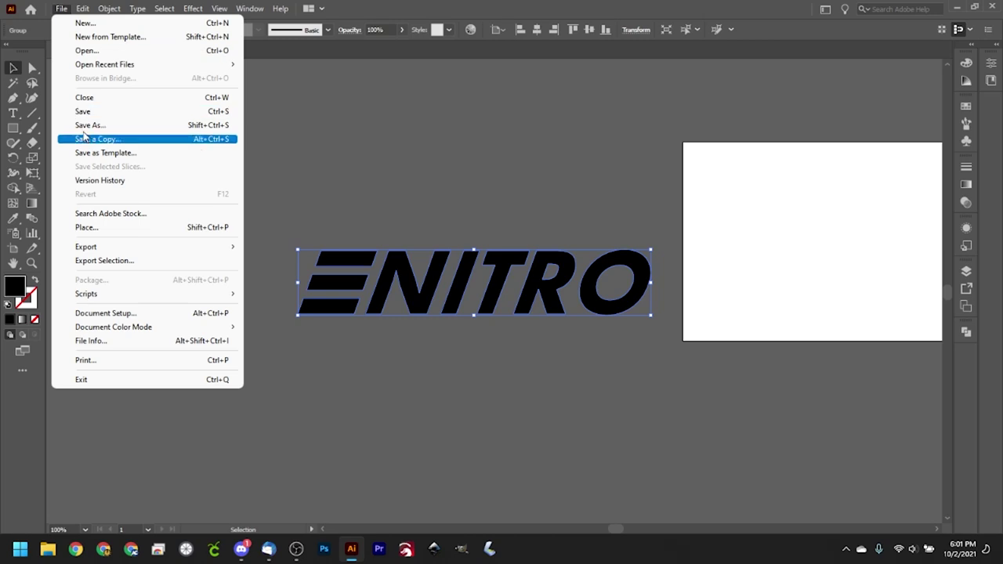
{"action": "left_click", "coordinate": [78, 126]}
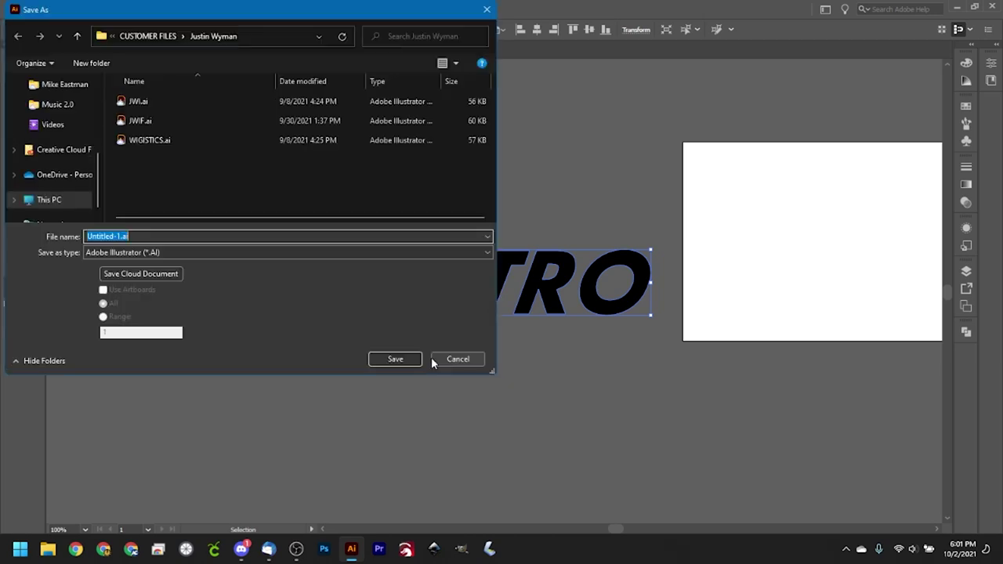
{"action": "type", "text": "nitro"}
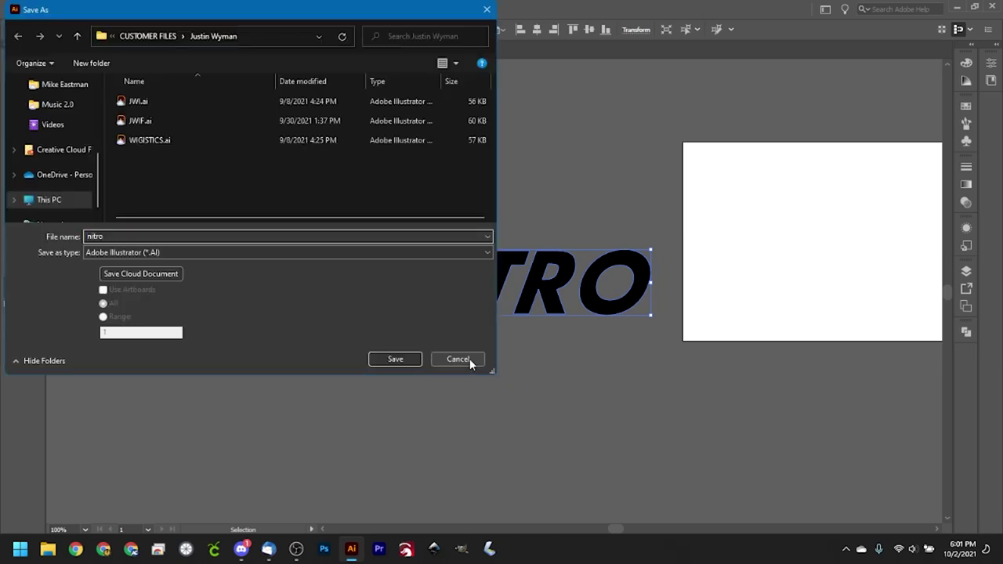
{"action": "scroll", "coordinate": [47, 142], "scroll_direction": "up", "scroll_amount": 5}
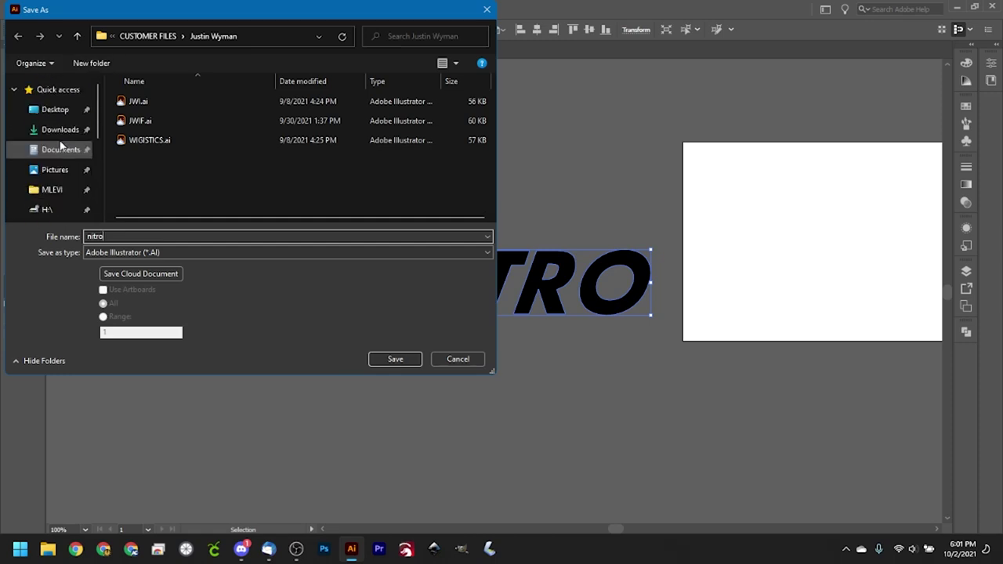
{"action": "left_click", "coordinate": [59, 110]}
{"action": "left_click", "coordinate": [388, 357]}
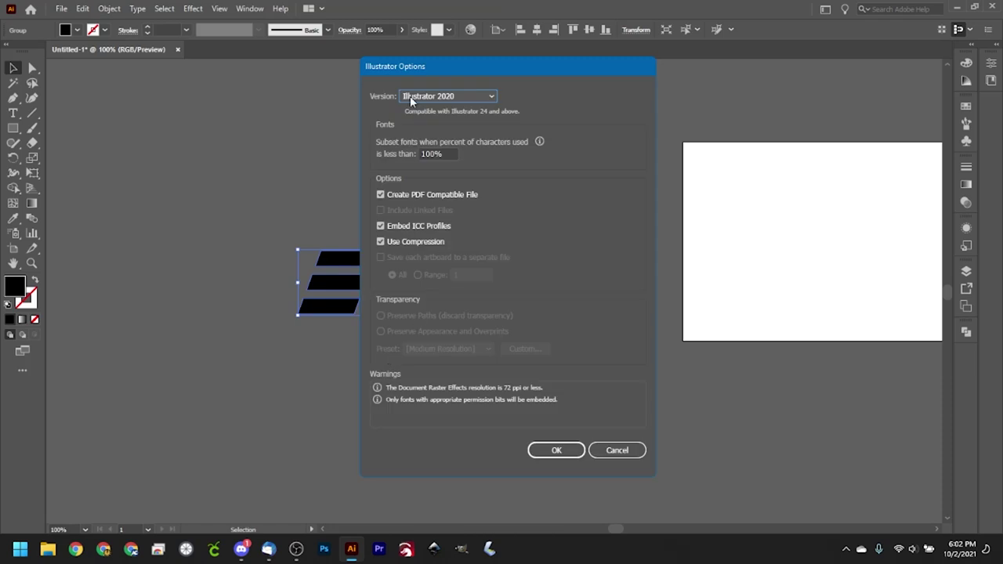
- Set the file's compatibility version to Illustrator 8, complete the save and deselect the logo
{"action": "left_click", "coordinate": [410, 97]}
{"action": "left_click", "coordinate": [423, 263]}
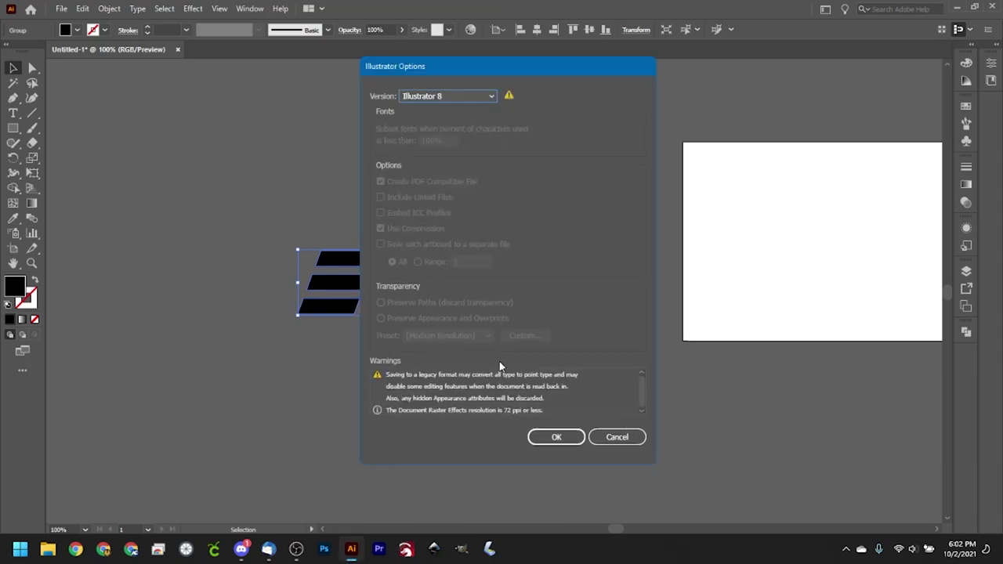
{"action": "left_click", "coordinate": [552, 438]}
{"action": "left_click", "coordinate": [568, 294]}
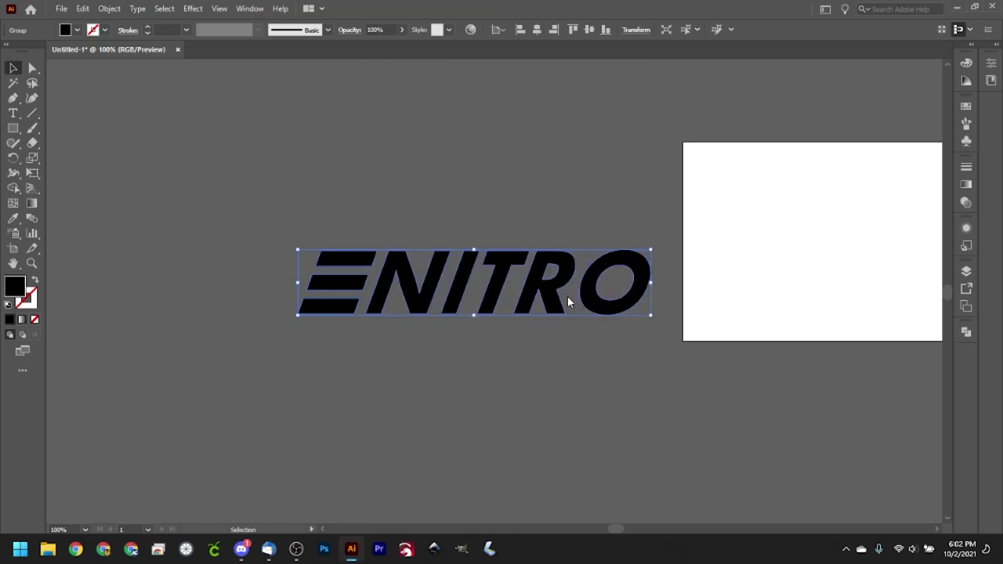
{"action": "left_click", "coordinate": [394, 201]}
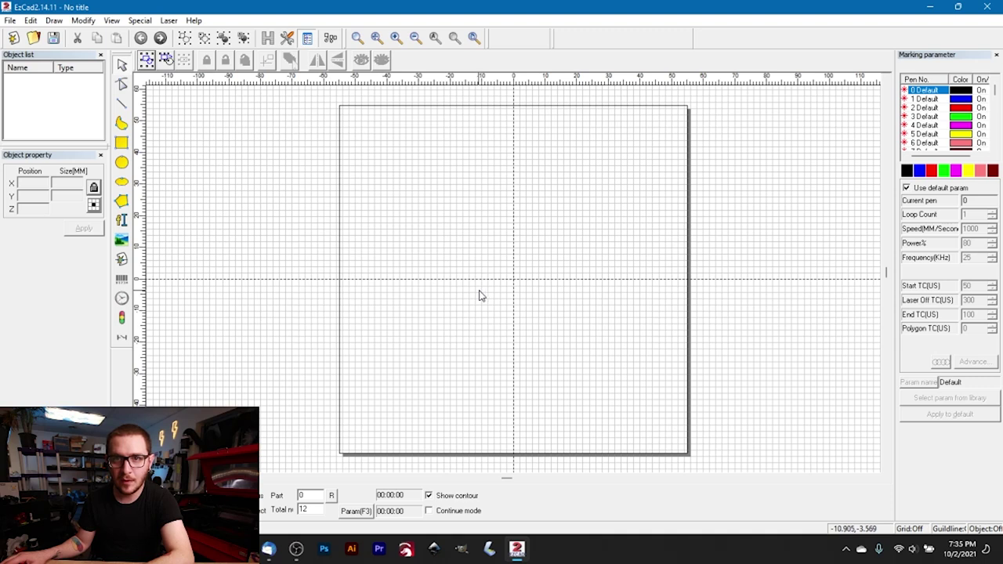
- Switch to EzCad2, import the vector file nitro.ai from the Desktop and centre it on the work area
{"action": "key", "text": "ctrl+b"}
{"action": "left_click", "coordinate": [566, 149]}
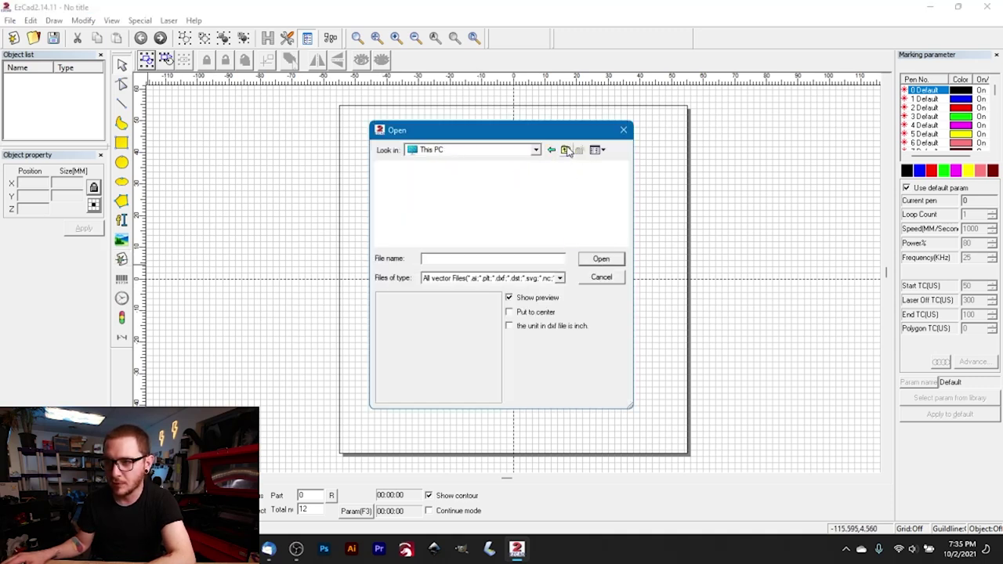
{"action": "double_click", "coordinate": [445, 195]}
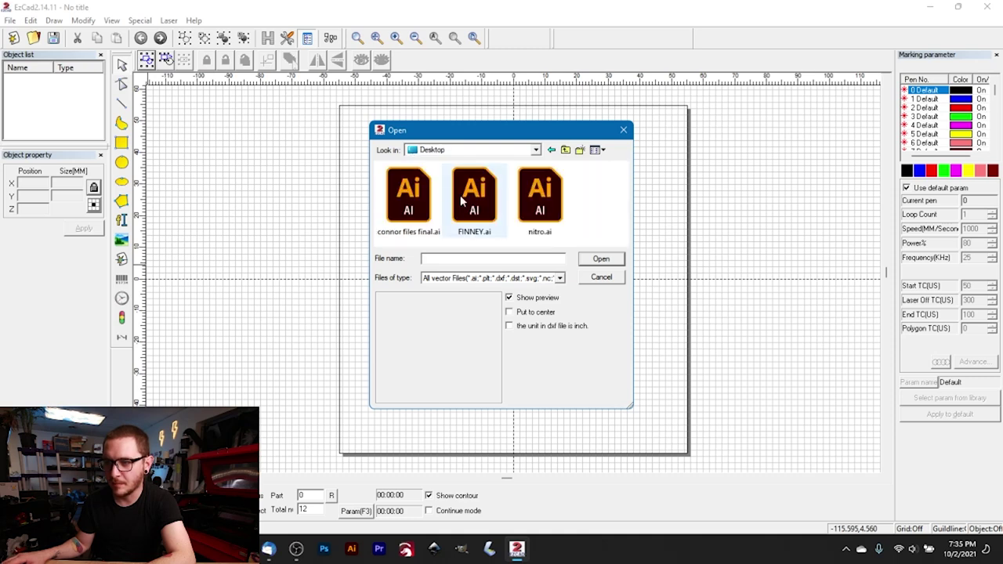
{"action": "left_click", "coordinate": [557, 213]}
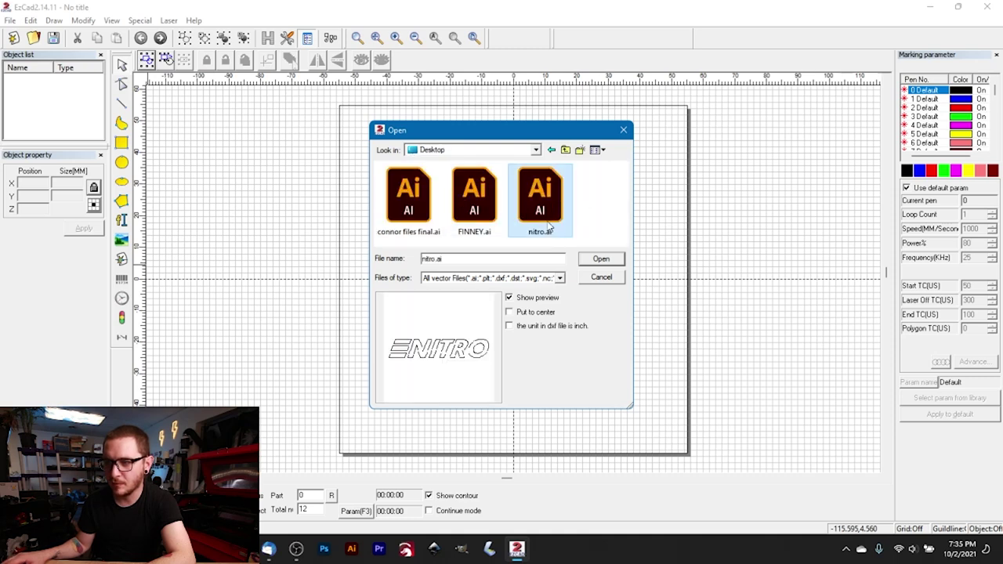
{"action": "left_click", "coordinate": [601, 260]}
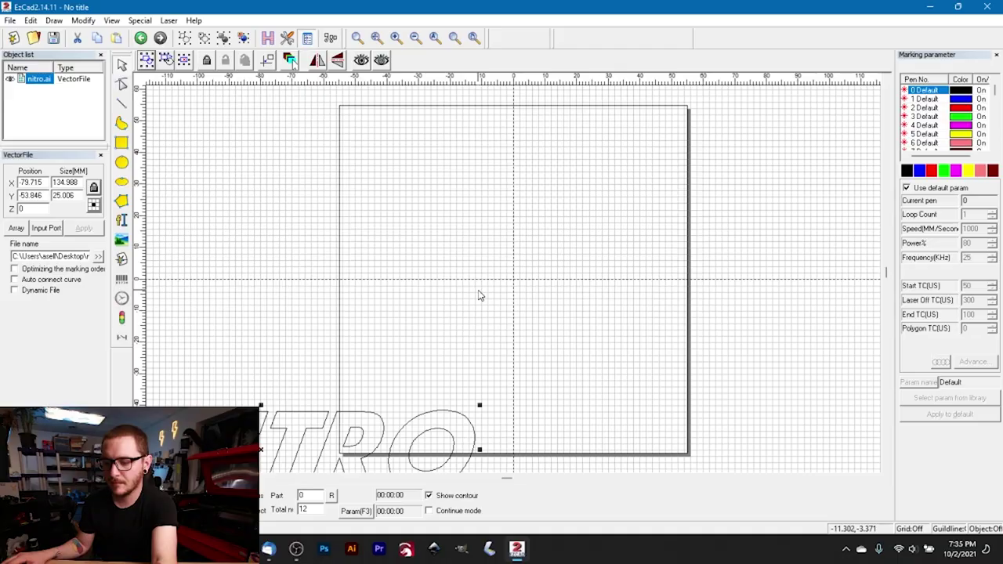
{"action": "key", "text": "p"}
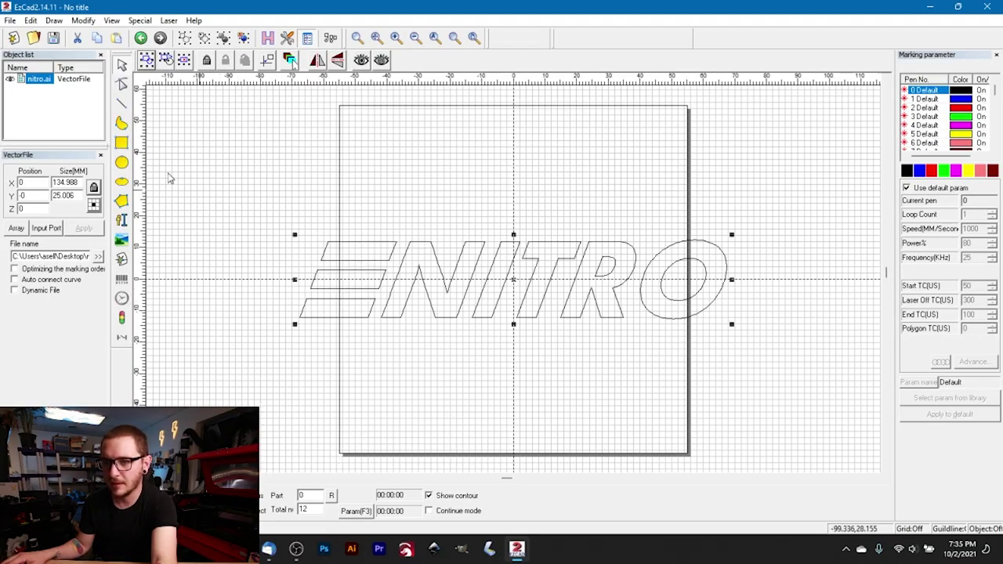
- Scale the imported logo proportionally to a width of 60 mm
{"action": "double_click", "coordinate": [80, 184]}
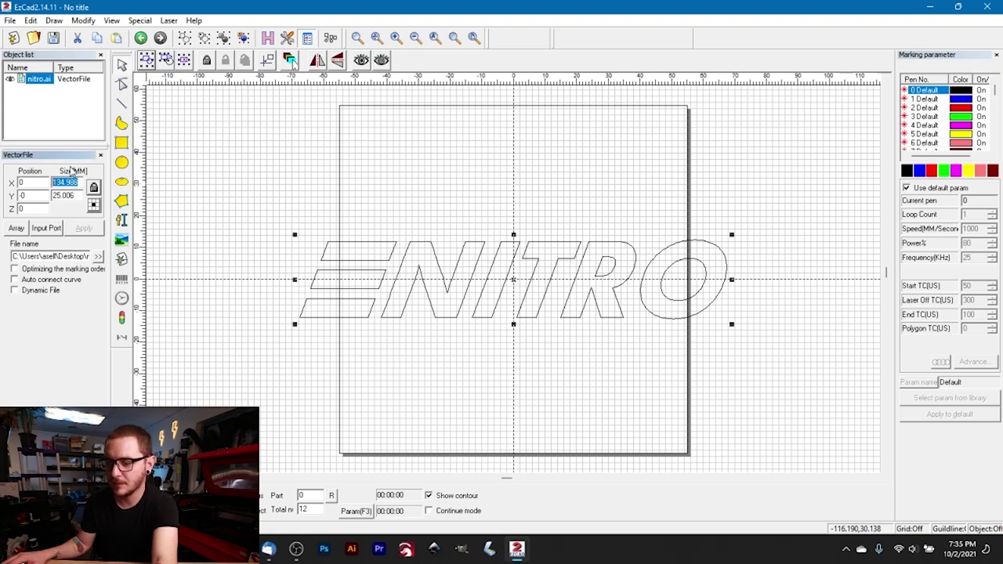
{"action": "type", "text": "60"}
{"action": "key", "text": "Return"}
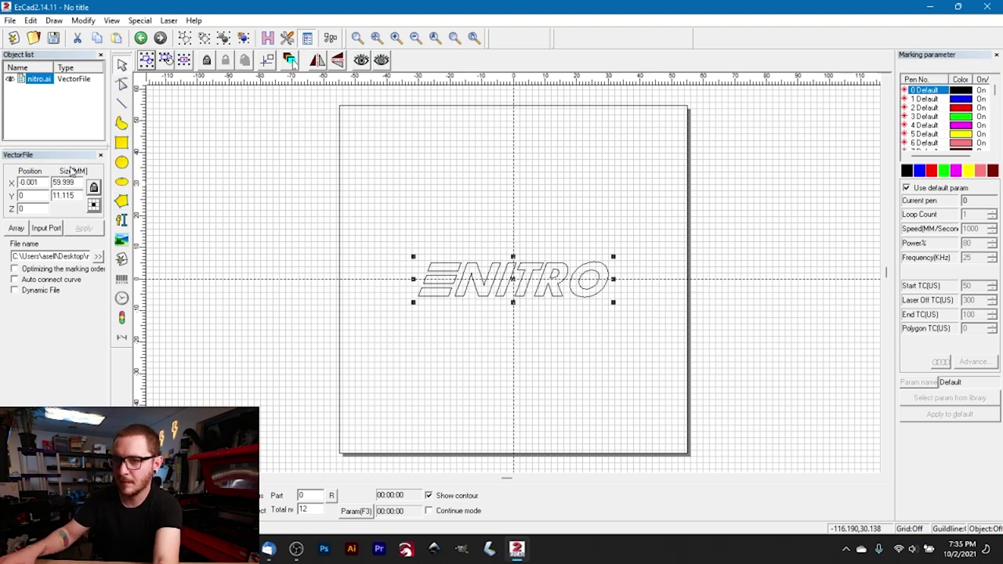
- Set the logo's width to 50 mm, keeping its proportions
{"action": "scroll", "coordinate": [509, 275], "scroll_direction": "up", "scroll_amount": 3}
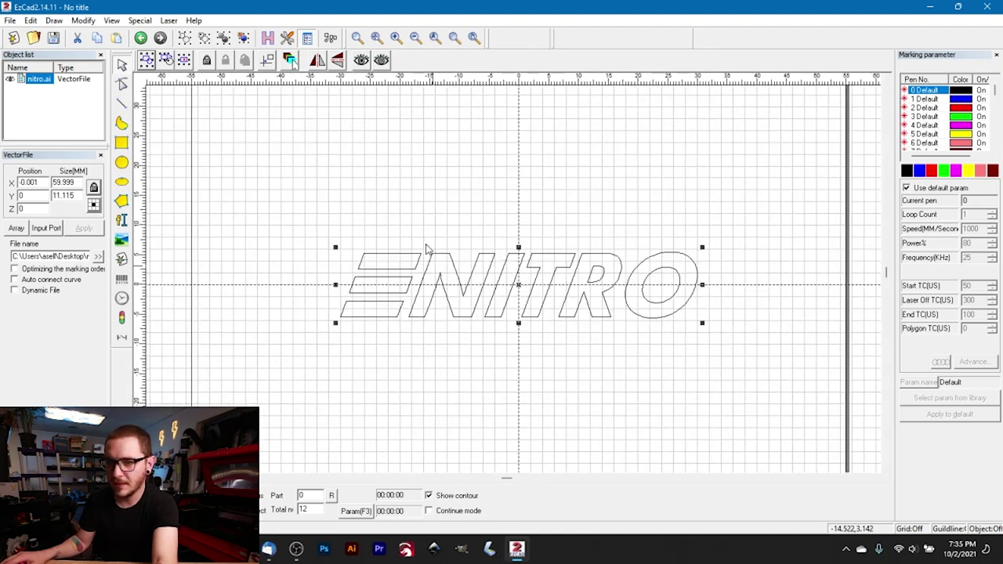
{"action": "double_click", "coordinate": [69, 181]}
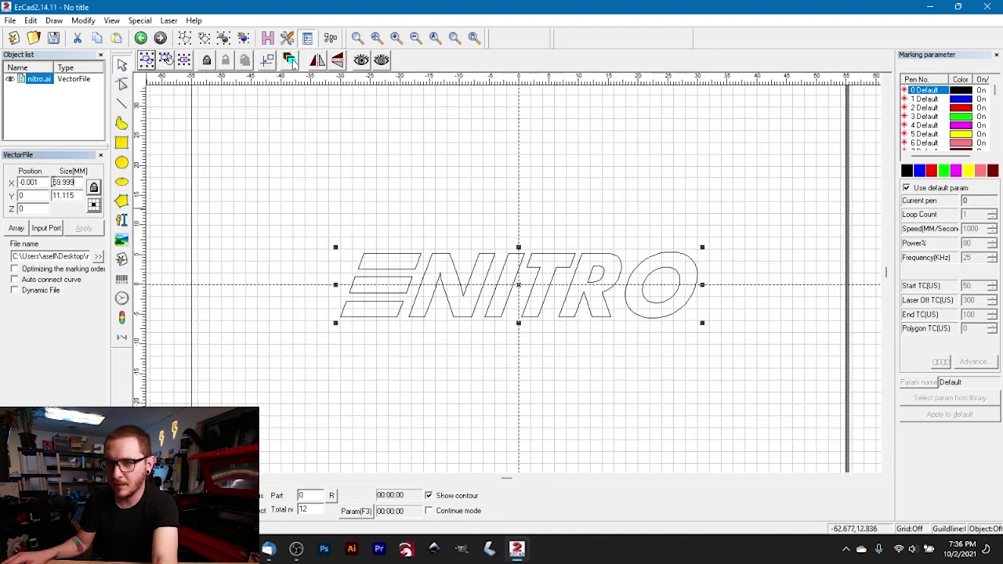
{"action": "type", "text": "50"}
{"action": "key", "text": "Return"}
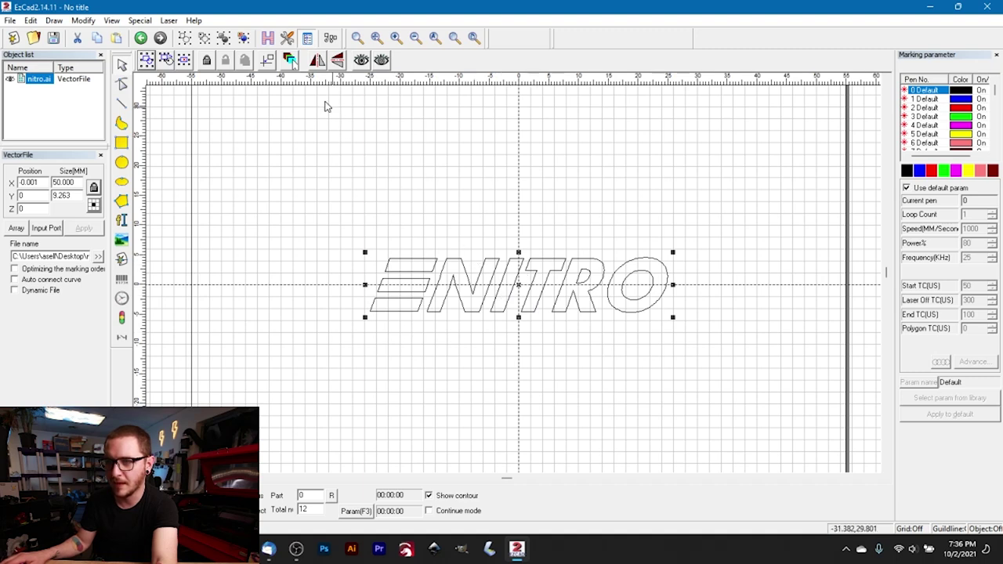
- Fill the logo with a hatch at a 45-degree angle and 0.025 mm line spacing
{"action": "left_click", "coordinate": [268, 38]}
{"action": "left_click", "coordinate": [592, 143]}
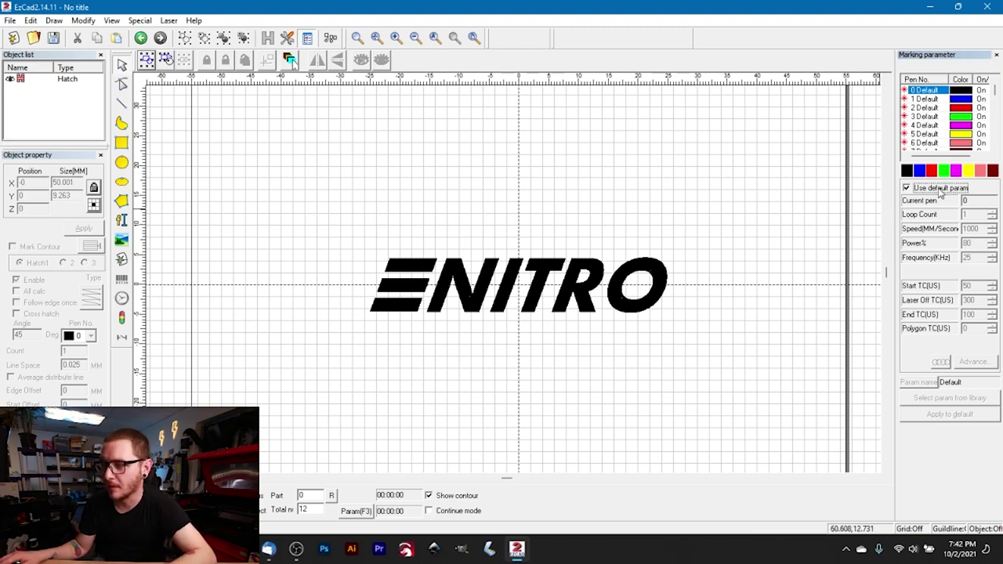
- Turn off the default parameters for pen 0 and set power to 40% and frequency to 150 kHz
{"action": "left_click", "coordinate": [908, 188]}
{"action": "left_click", "coordinate": [981, 228]}
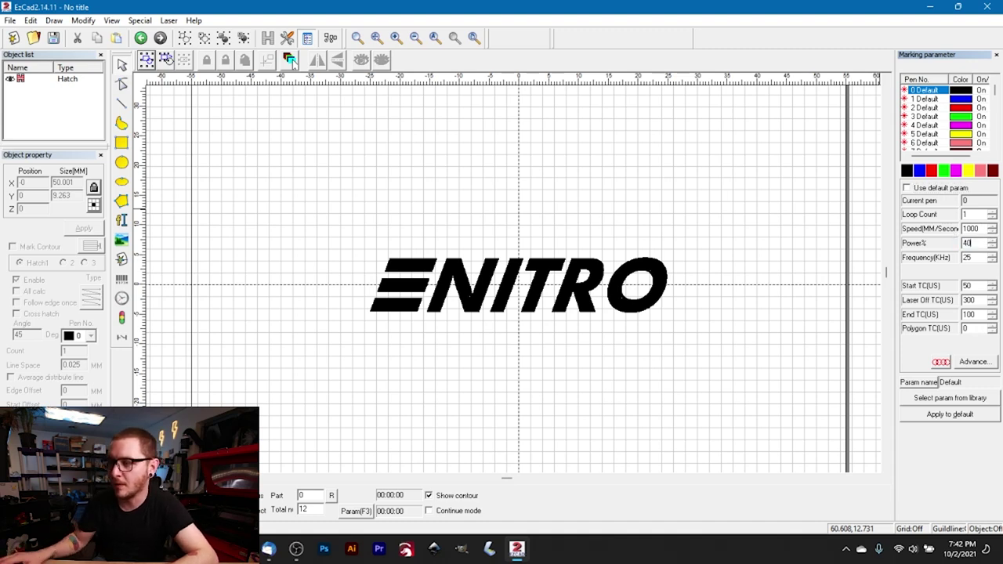
{"action": "type", "text": "150"}
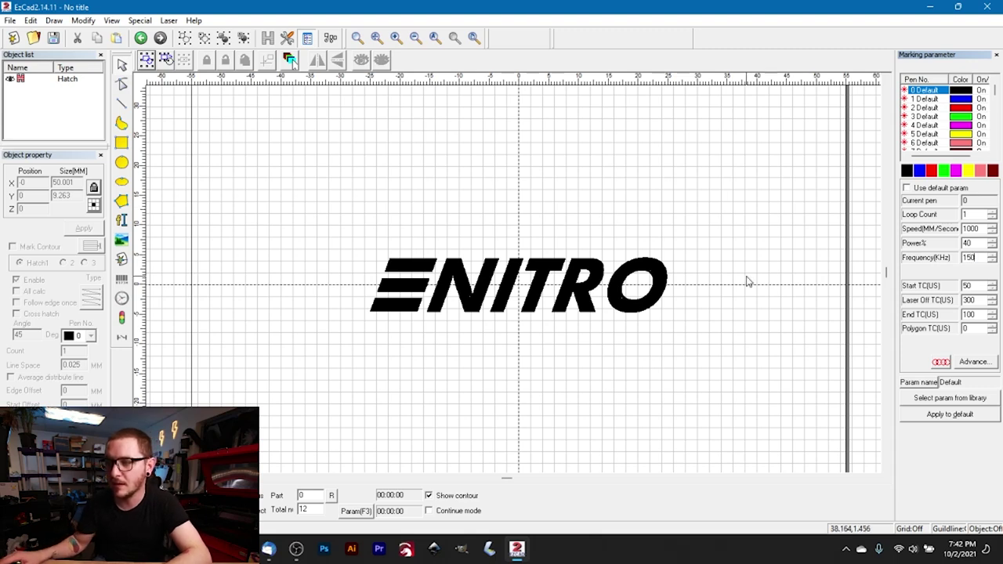
{"action": "left_click", "coordinate": [747, 280]}
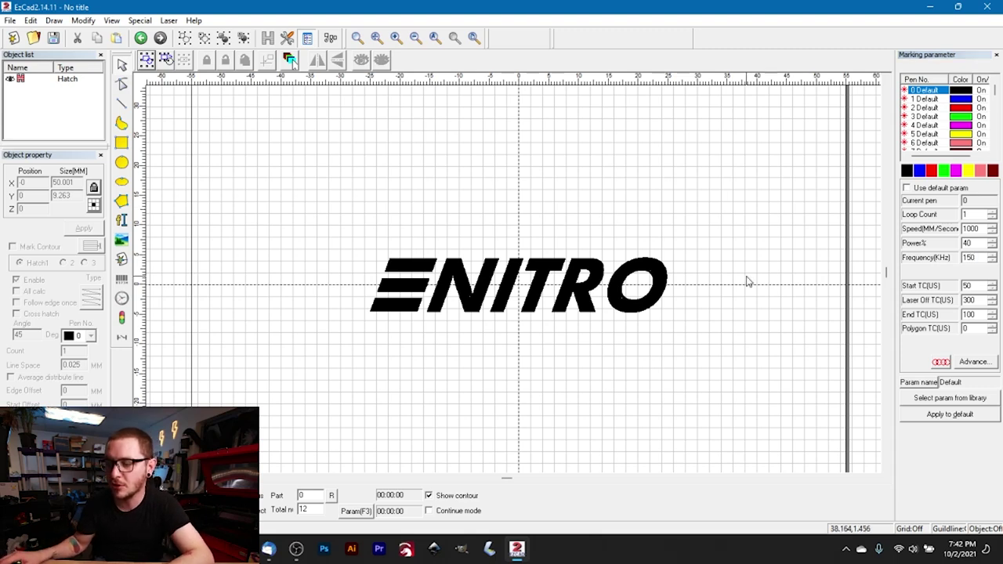